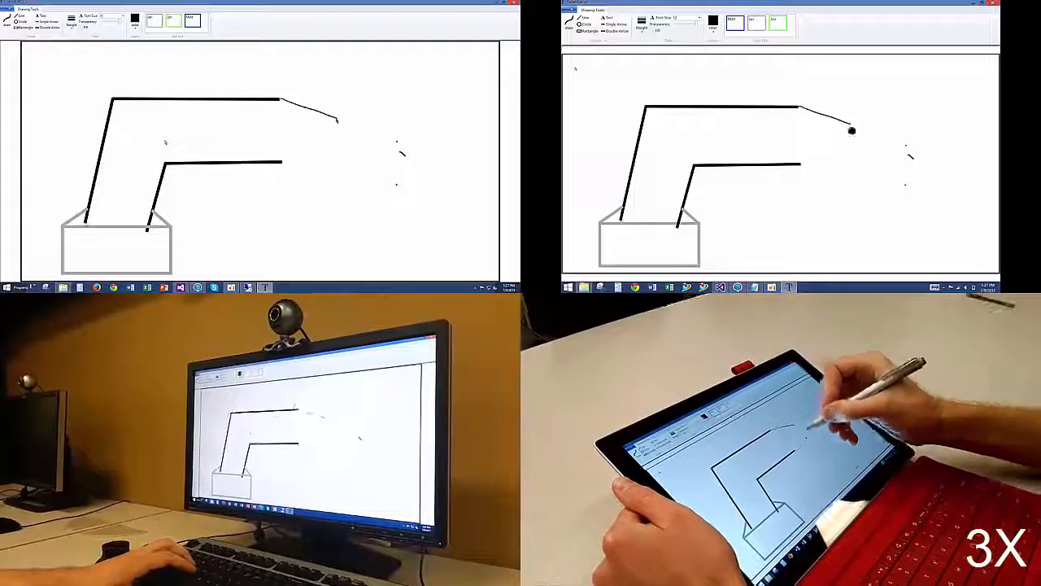
# Step: Sketch the lower edge of the drill's nozzle and shorten both handle lines to meet the grey base's upper corners
pyautogui.moveTo(800, 168); pyautogui.dragTo(846, 159)
pyautogui.rightClick(86, 221)
pyautogui.moveTo(85, 222); pyautogui.dragTo(87, 209)
pyautogui.moveTo(852, 126)
pyautogui.mouseDown()
pyautogui.moveTo(852, 157)
pyautogui.moveTo(854, 124)
pyautogui.mouseUp()
pyautogui.moveTo(858, 128); pyautogui.dragTo(884, 149)
pyautogui.rightClick(148, 233)
pyautogui.moveTo(148, 232); pyautogui.dragTo(153, 210)
# Step: Undo the last two nozzle strokes and redraw the nozzle tip with its rounded end rings
pyautogui.hotkey('ctrl', 'z')
pyautogui.hotkey('ctrl', 'z')
pyautogui.moveTo(858, 126); pyautogui.dragTo(872, 132)
pyautogui.moveTo(849, 161)
pyautogui.mouseDown()
pyautogui.moveTo(876, 156)
pyautogui.moveTo(879, 133)
pyautogui.mouseUp()
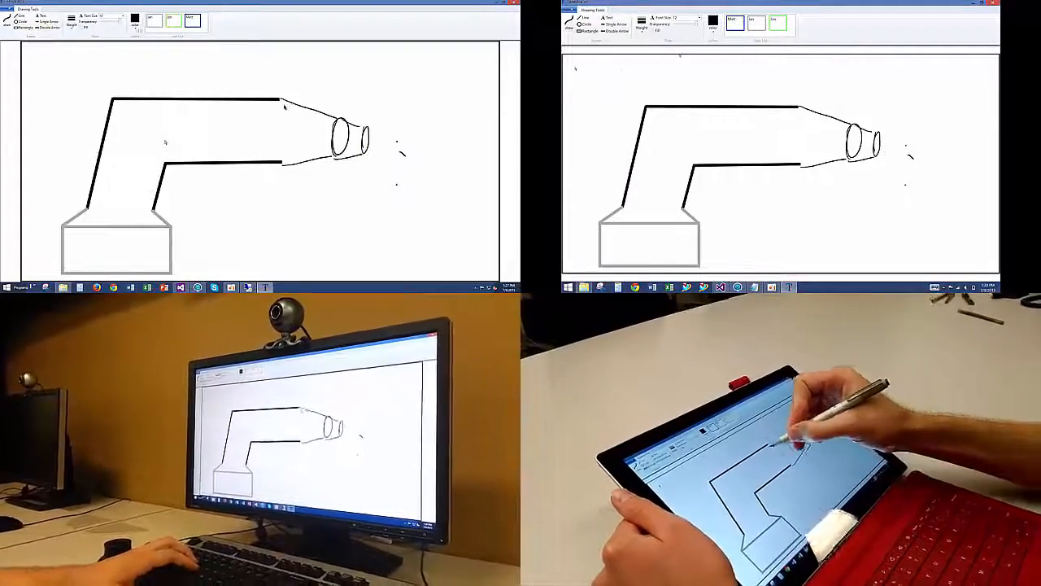
# Step: Add contour lines to the nozzle and draw grey rectangular vent slots on the rear of the drill body
pyautogui.moveTo(801, 107); pyautogui.dragTo(800, 165)
pyautogui.click(135, 21)
pyautogui.click(149, 37)
pyautogui.moveTo(907, 74); pyautogui.dragTo(915, 84)
pyautogui.moveTo(120, 22); pyautogui.dragTo(114, 22)
pyautogui.moveTo(802, 108); pyautogui.dragTo(836, 125)
pyautogui.moveTo(125, 110)
pyautogui.mouseDown()
pyautogui.moveTo(167, 116)
pyautogui.moveTo(150, 127)
pyautogui.moveTo(167, 129)
pyautogui.moveTo(168, 147)
pyautogui.mouseUp()
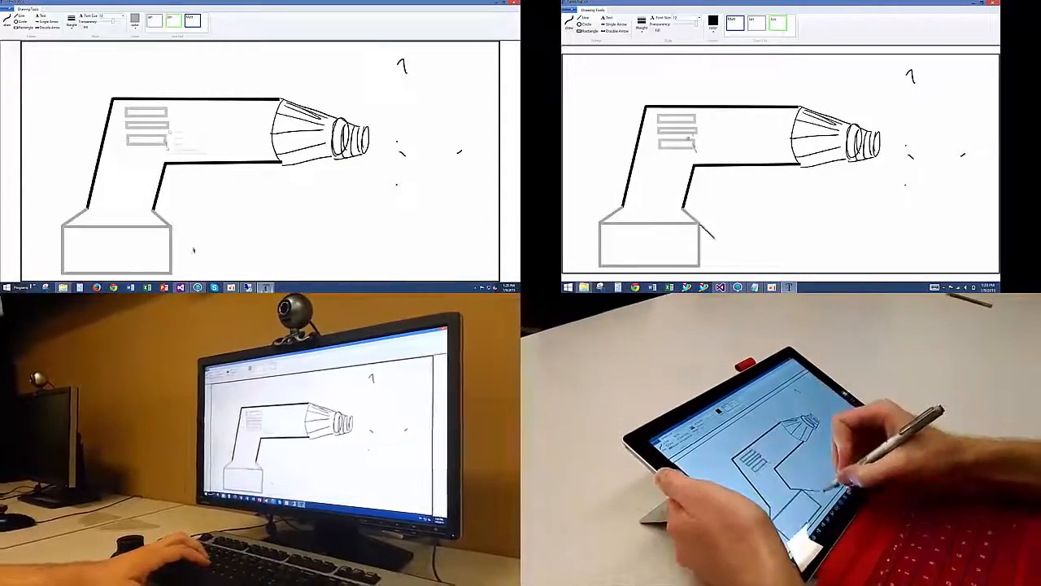
# Step: Sketch a sloped foot beside the drill's base and finish the vent slots
pyautogui.moveTo(698, 222)
pyautogui.mouseDown()
pyautogui.moveTo(730, 259)
pyautogui.moveTo(701, 265)
pyautogui.mouseUp()
pyautogui.moveTo(168, 132)
pyautogui.mouseDown()
pyautogui.moveTo(189, 131)
pyautogui.moveTo(168, 131)
pyautogui.mouseUp()
# Step: Set the drawing color to red, then sketch an emblem outline on the base and an arrow toward the body's upper rear corner
pyautogui.click(713, 22)
pyautogui.click(687, 58)
pyautogui.click(135, 21)
pyautogui.click(137, 51)
pyautogui.moveTo(603, 253); pyautogui.dragTo(624, 254)
pyautogui.moveTo(85, 79); pyautogui.dragTo(109, 95)
pyautogui.moveTo(623, 254); pyautogui.dragTo(640, 254)
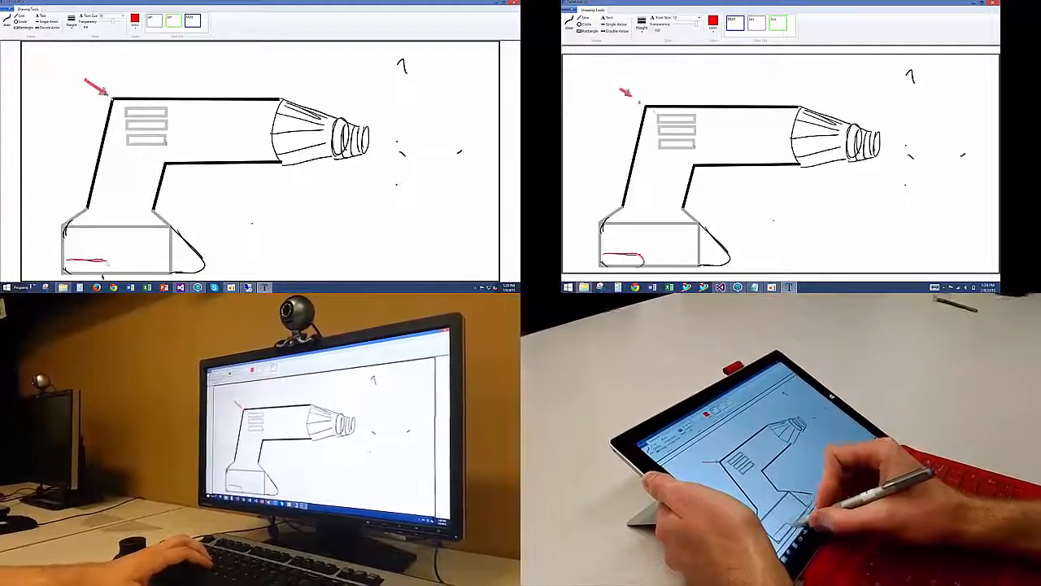
pyautogui.moveTo(109, 95); pyautogui.dragTo(112, 99)
pyautogui.moveTo(639, 254)
pyautogui.mouseDown()
pyautogui.moveTo(647, 247)
pyautogui.moveTo(632, 264)
pyautogui.moveTo(648, 258)
pyautogui.mouseUp()
# Step: Redraw the red arrow so it points at the upper vent slot, and finish the red emblem on the base
pyautogui.rightClick(109, 95)
pyautogui.click(125, 105)
pyautogui.rightClick(110, 96)
pyautogui.click(123, 98)
pyautogui.moveTo(85, 80); pyautogui.dragTo(122, 105)
pyautogui.moveTo(634, 263); pyautogui.dragTo(647, 262)
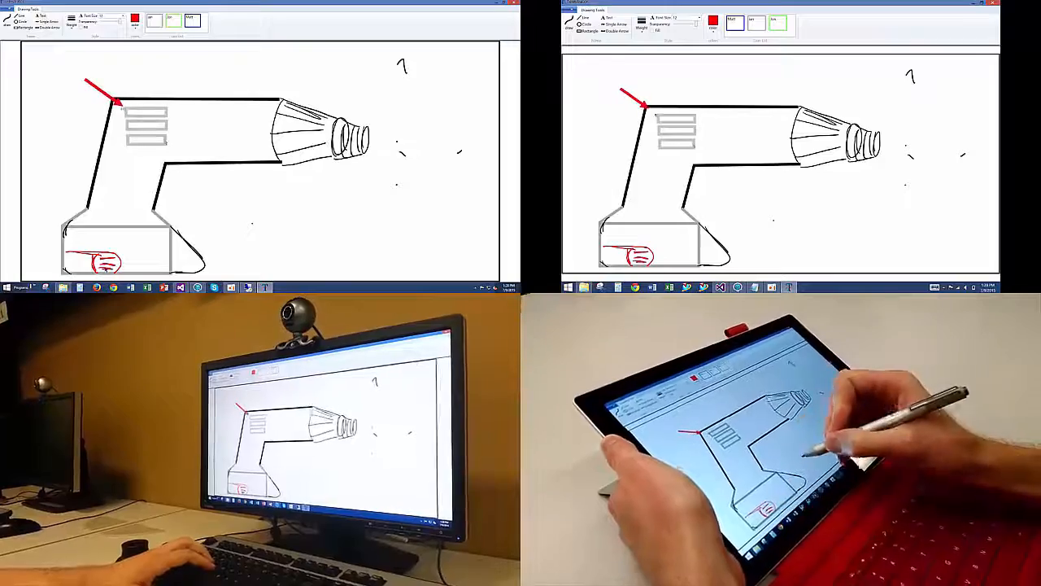
# Step: Hatch the drill handle in red and add the text label "Vents" above the red arrow
pyautogui.click(122, 17)
pyautogui.moveTo(682, 164); pyautogui.dragTo(630, 195)
pyautogui.moveTo(797, 224); pyautogui.dragTo(818, 211)
pyautogui.click(103, 36)
pyautogui.moveTo(694, 174)
pyautogui.mouseDown()
pyautogui.moveTo(625, 213)
pyautogui.moveTo(637, 220)
pyautogui.mouseUp()
pyautogui.write('Vents')
pyautogui.moveTo(681, 212)
pyautogui.mouseDown()
pyautogui.moveTo(660, 219)
pyautogui.moveTo(650, 193)
pyautogui.moveTo(685, 169)
pyautogui.mouseUp()
pyautogui.moveTo(648, 219); pyautogui.dragTo(682, 205)
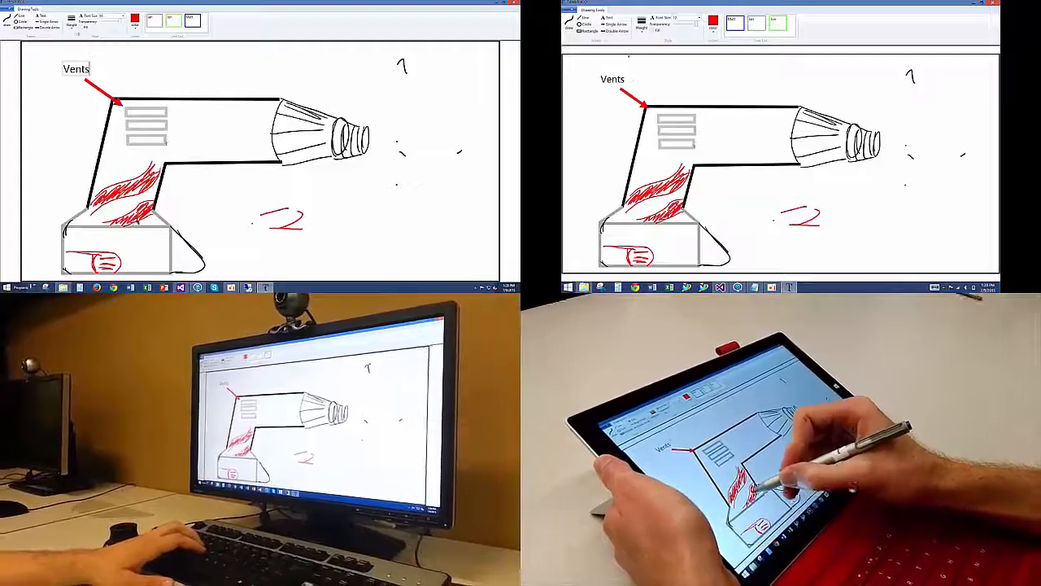
pyautogui.click(713, 19)
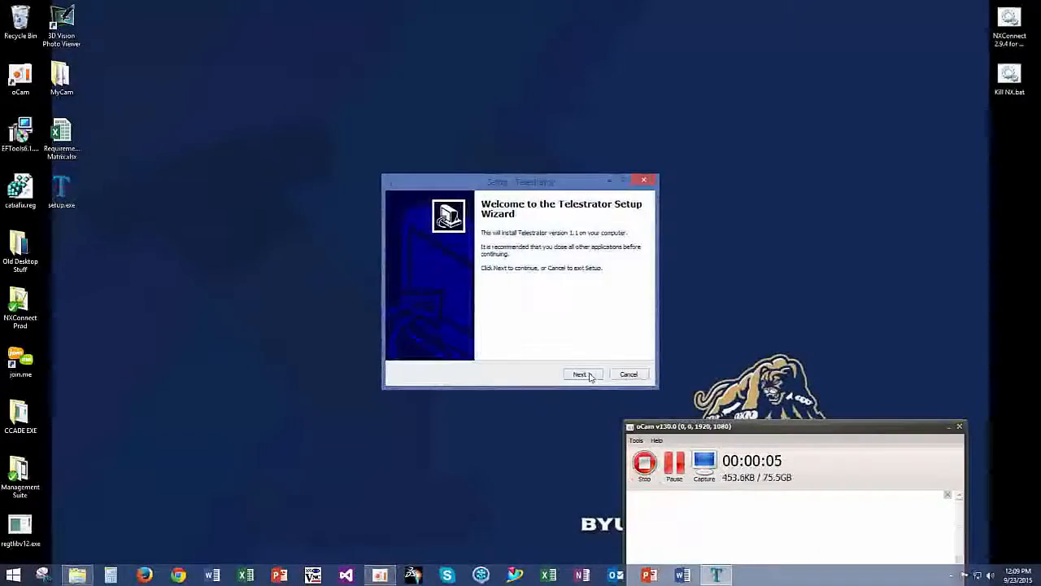
# Step: Install Telestrator with the default destination and Start Menu folders, keeping the desktop icon option enabled
pyautogui.click(591, 377)
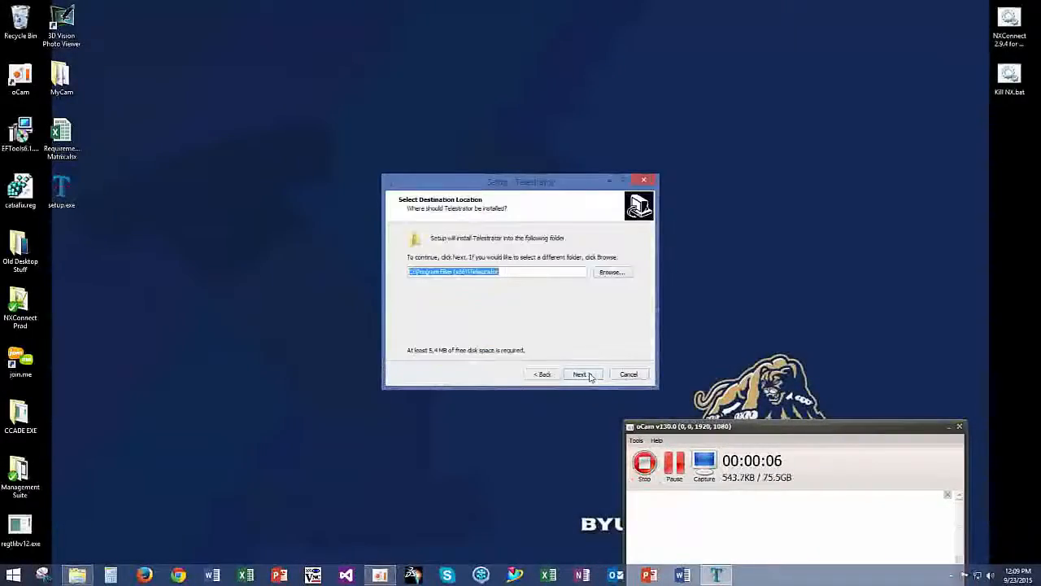
pyautogui.click(582, 376)
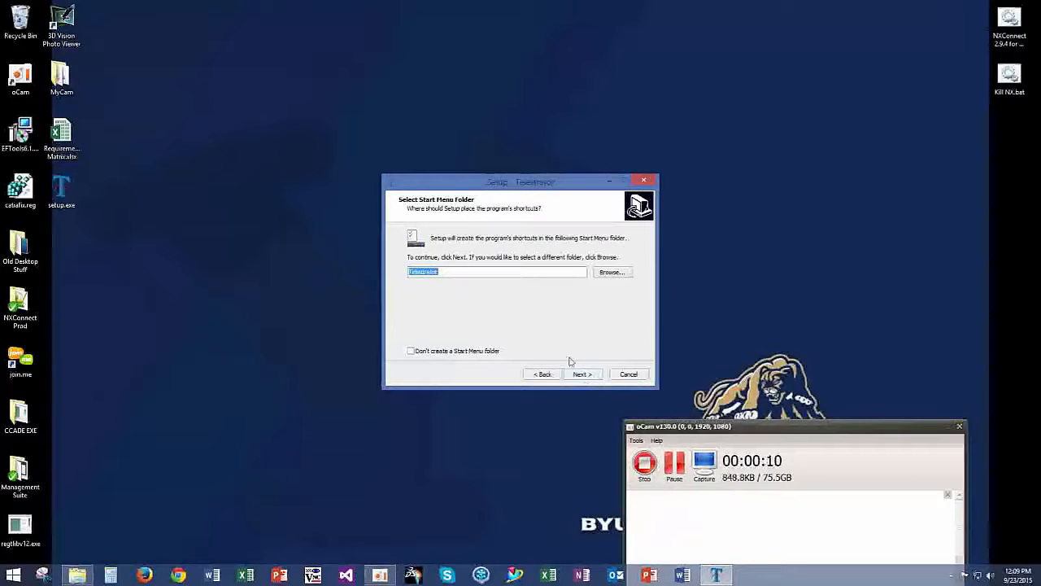
pyautogui.click(580, 374)
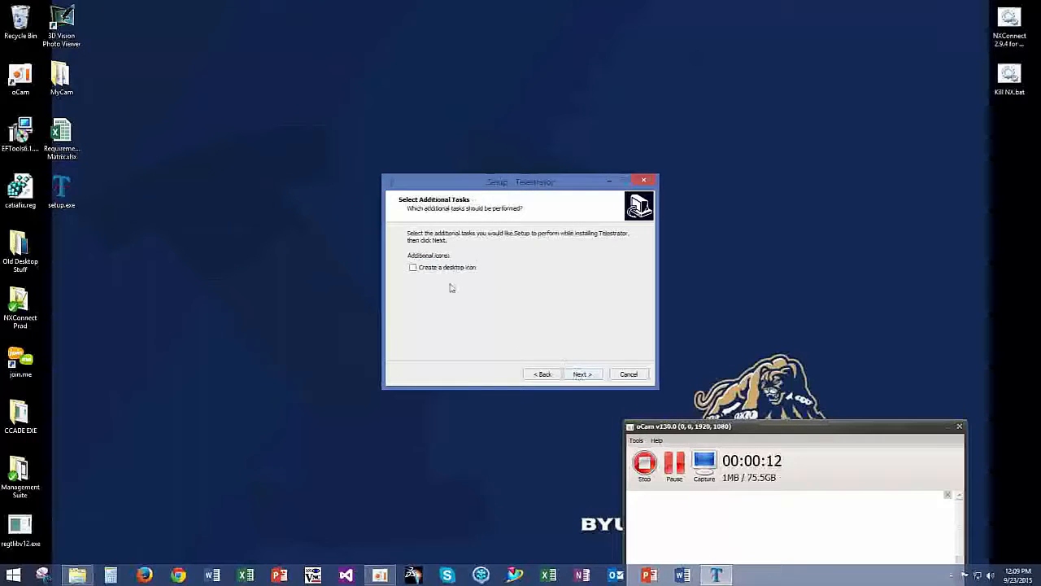
pyautogui.click(584, 375)
pyautogui.click(584, 375)
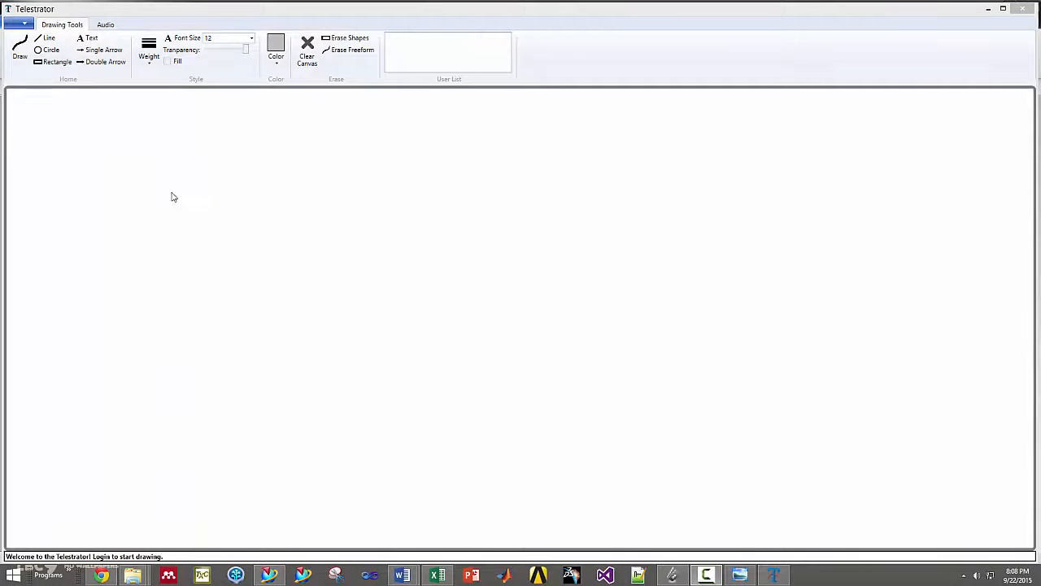
# Step: Set up a new drawing session named Session_1
pyautogui.click(18, 23)
pyautogui.click(18, 25)
pyautogui.click(81, 41)
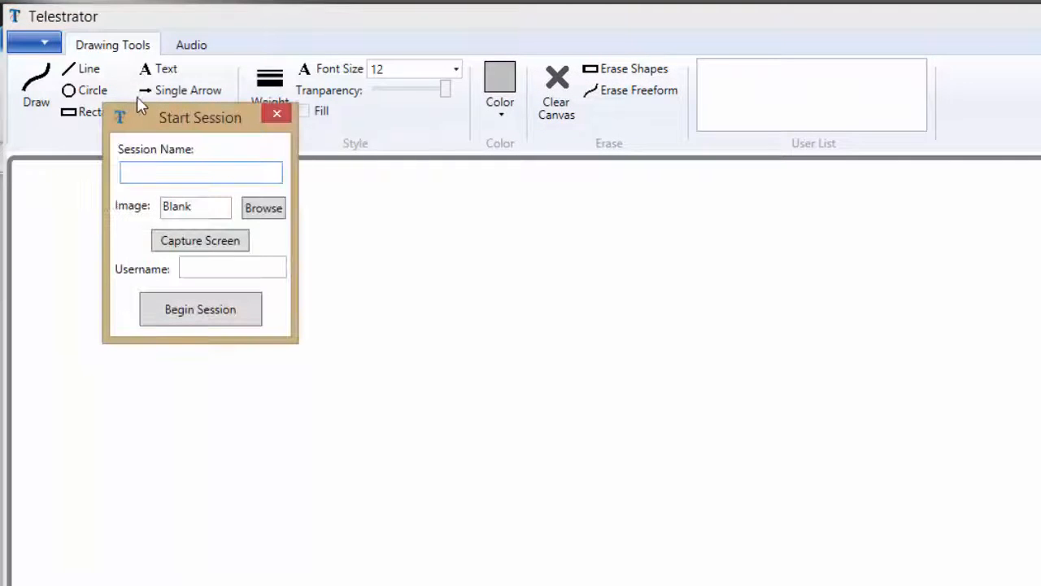
pyautogui.write('Session_1')
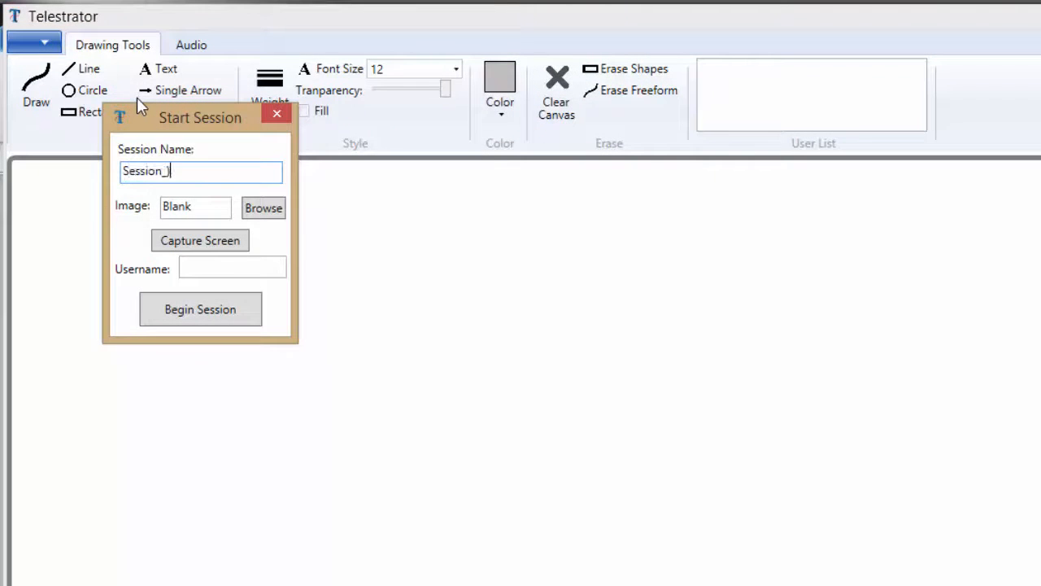
pyautogui.press('BackSpace')
pyautogui.write('1')
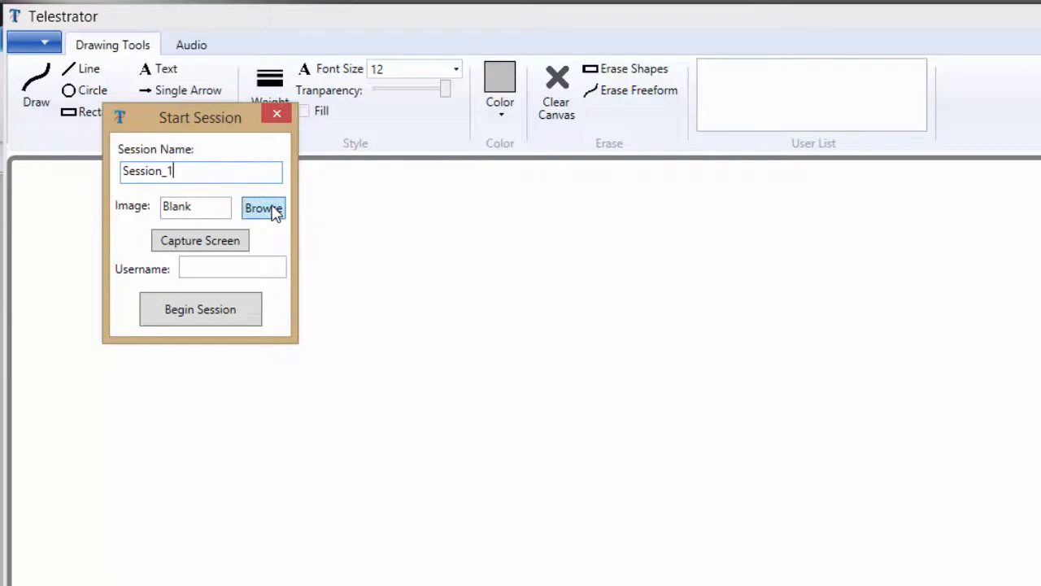
# Step: Capture the CAD model from the screen as the session image, enter the username and begin the session
pyautogui.click(268, 209)
pyautogui.click(819, 526)
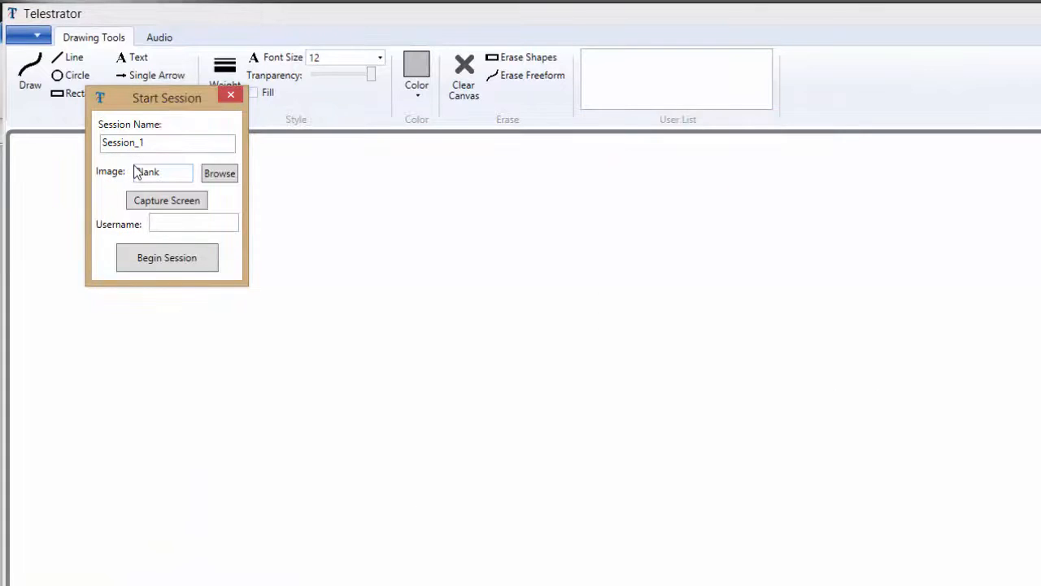
pyautogui.click(152, 206)
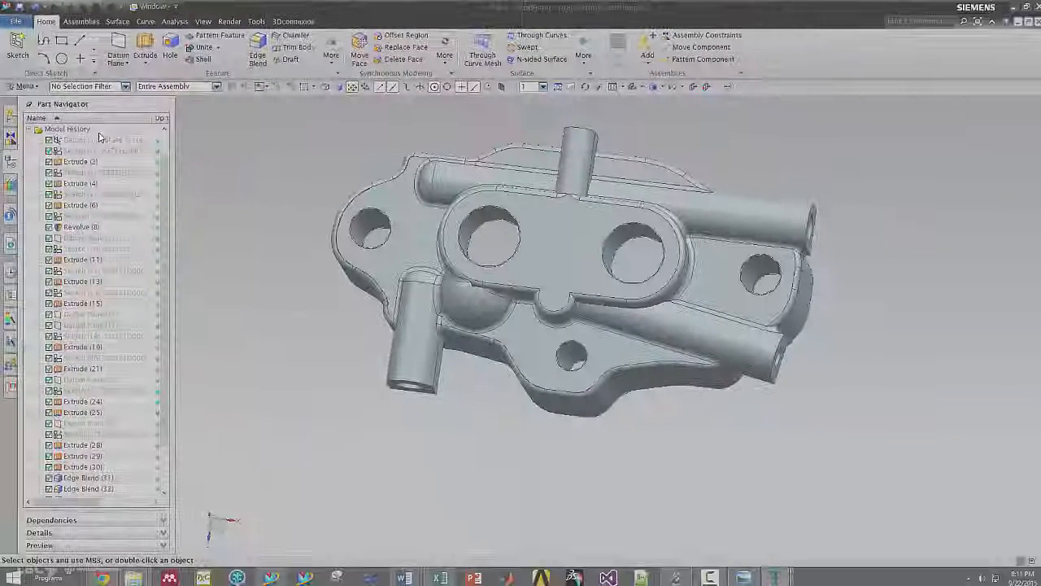
pyautogui.moveTo(295, 113); pyautogui.dragTo(857, 444)
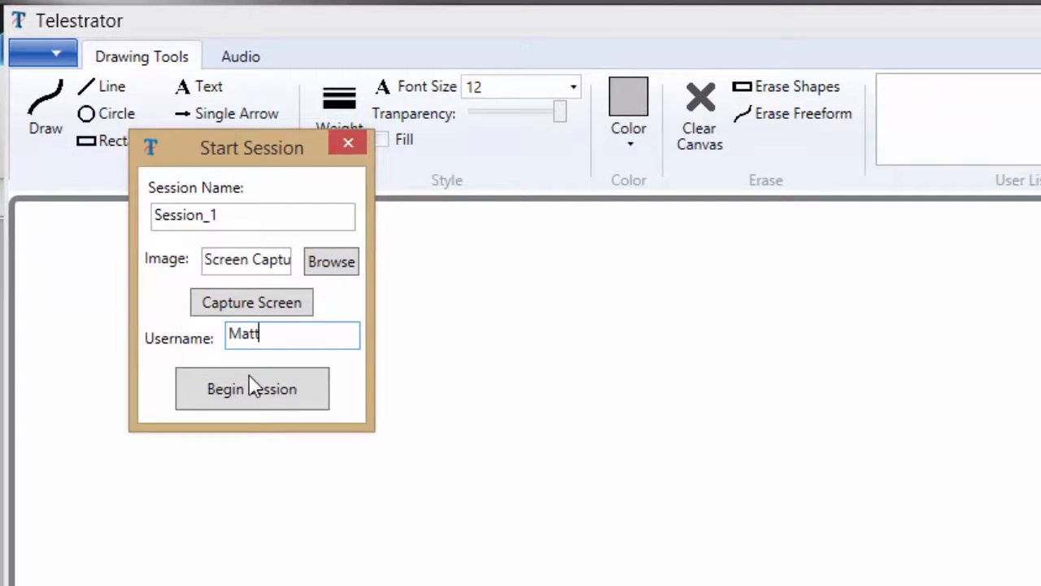
pyautogui.click(251, 399)
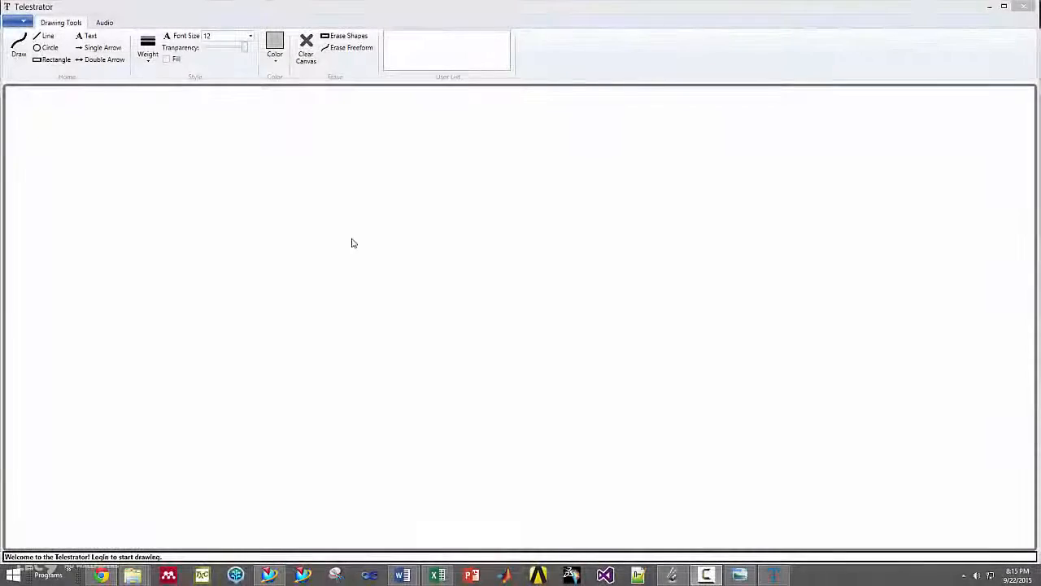
# Step: Load the saved session Cad_Session_1.tel from the Desktop and begin it
pyautogui.click(24, 21)
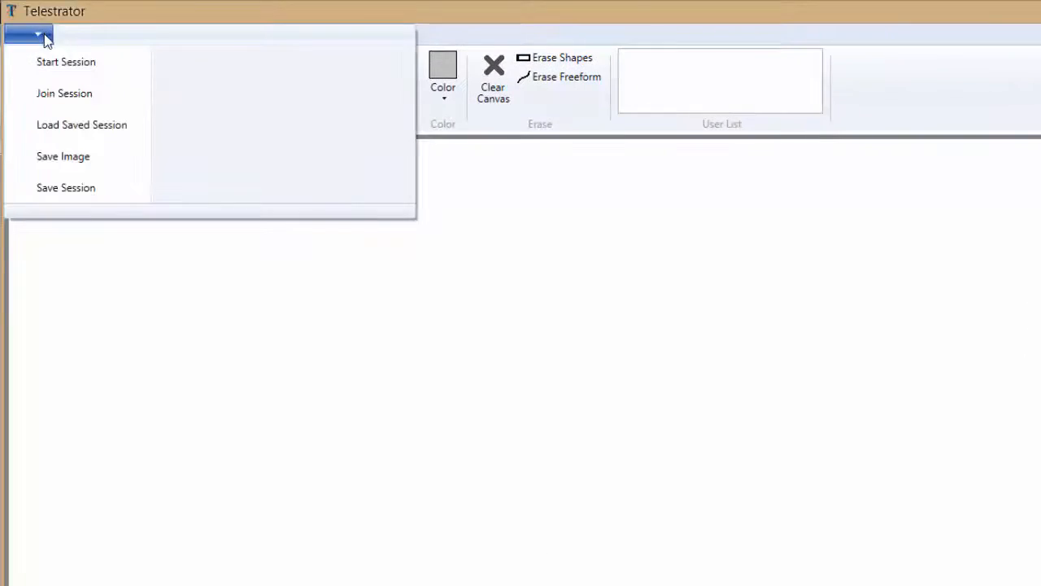
pyautogui.click(121, 132)
pyautogui.click(187, 88)
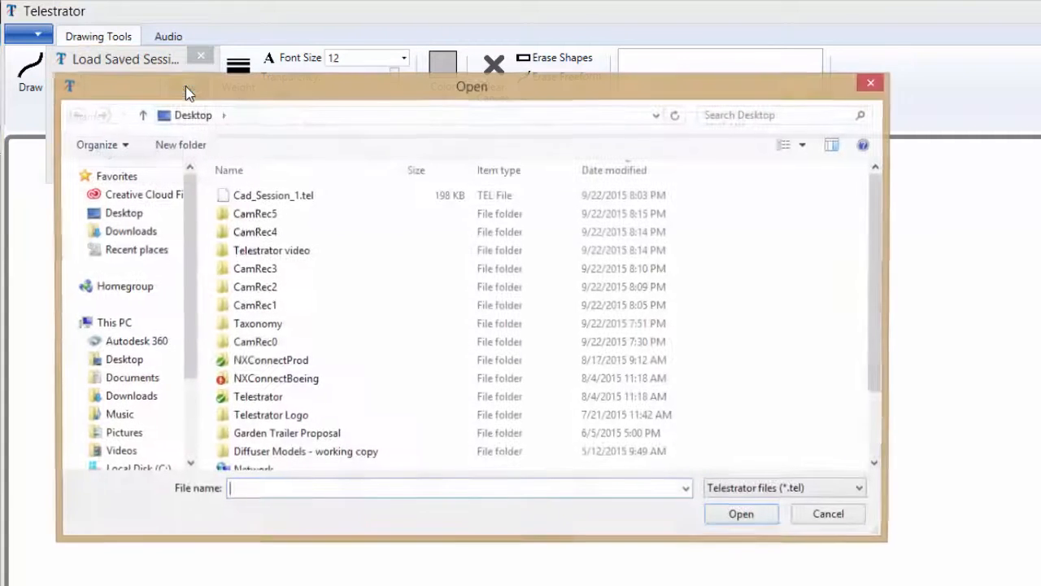
pyautogui.click(307, 200)
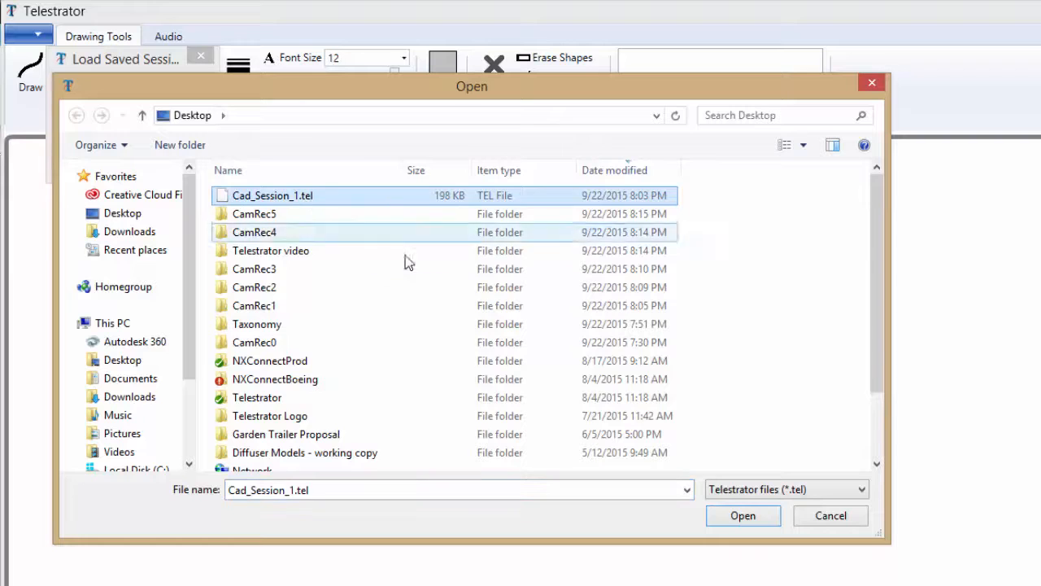
pyautogui.click(741, 517)
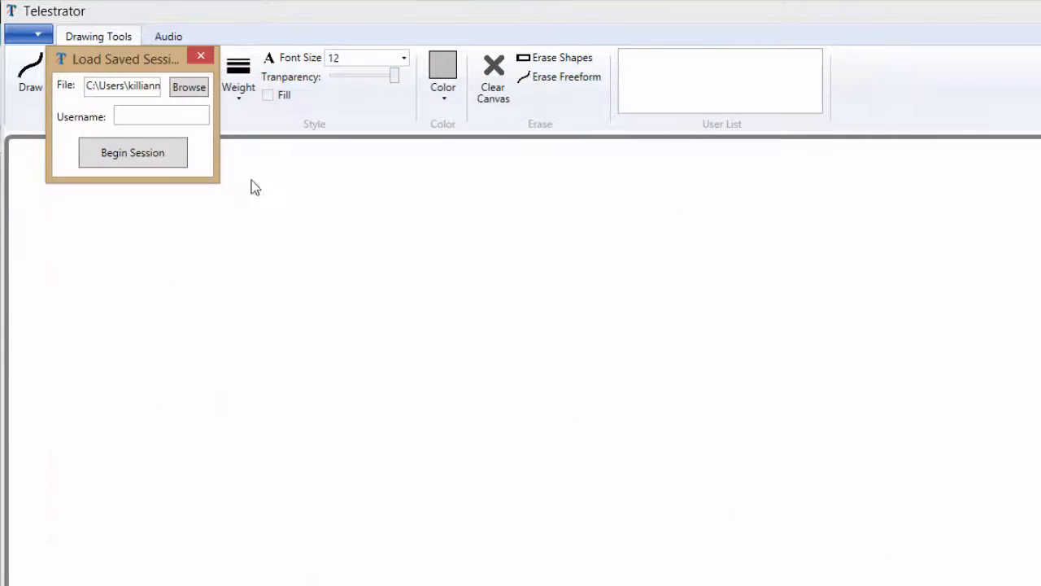
pyautogui.click(137, 154)
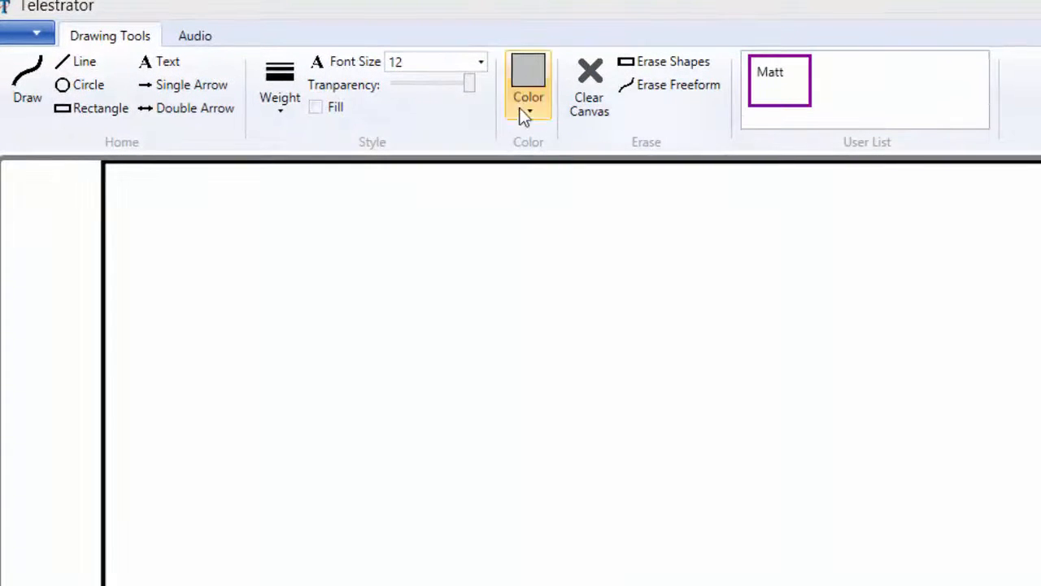
# Step: Switch the microphone on and off, and do the same for audio playback
pyautogui.click(197, 36)
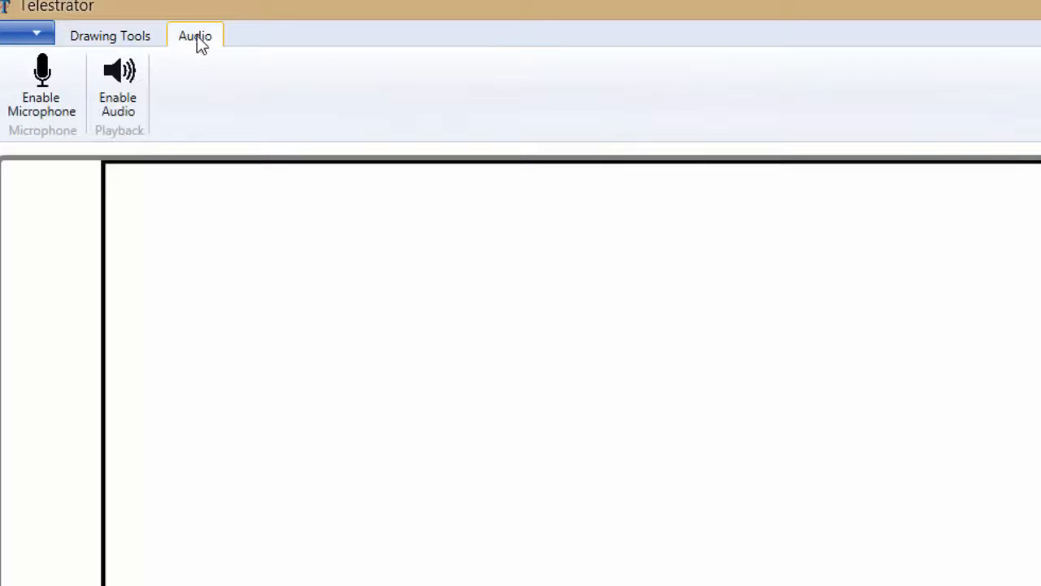
pyautogui.click(26, 118)
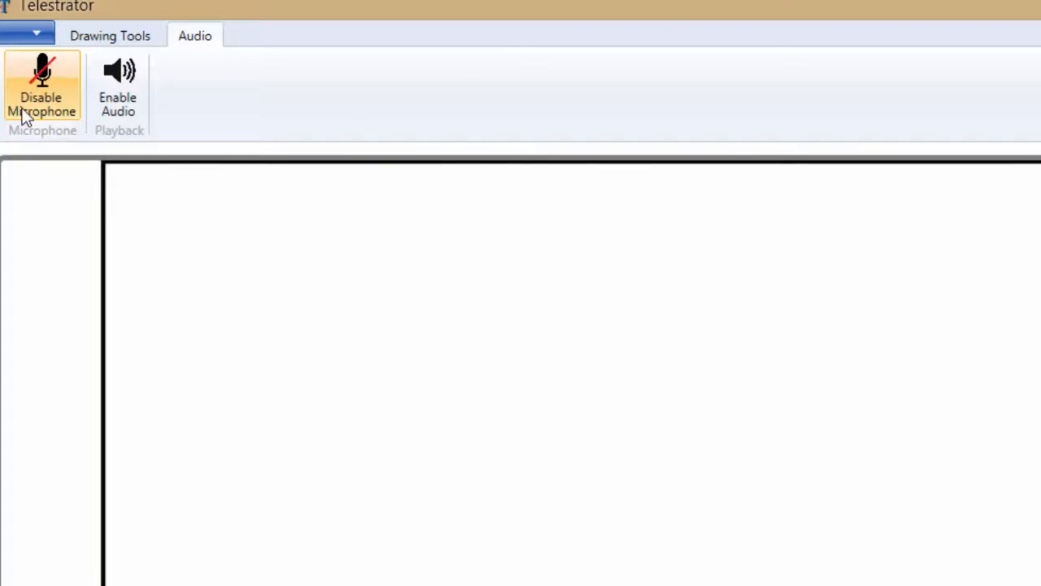
pyautogui.click(23, 113)
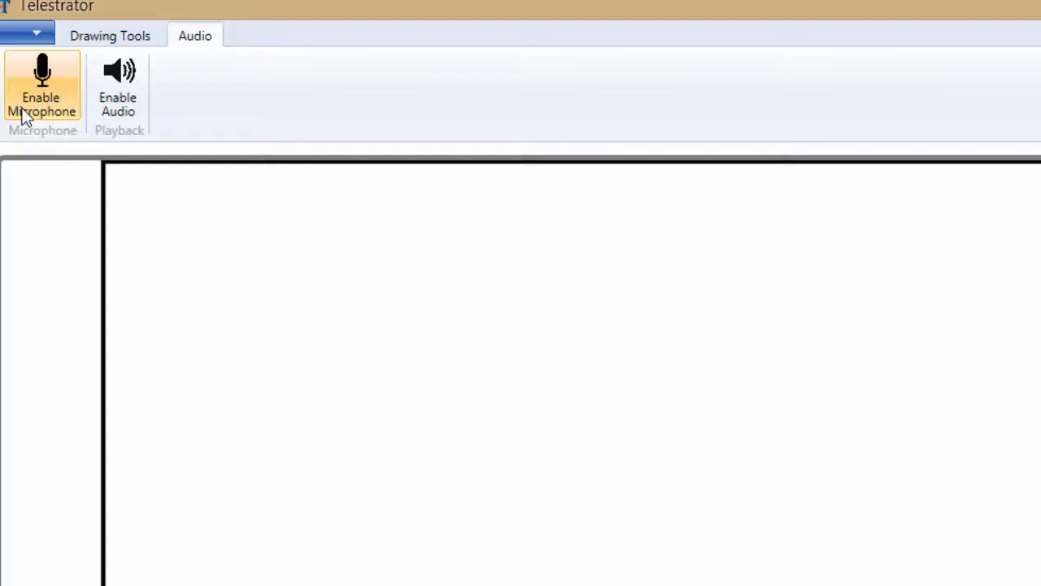
pyautogui.click(132, 100)
pyautogui.click(132, 101)
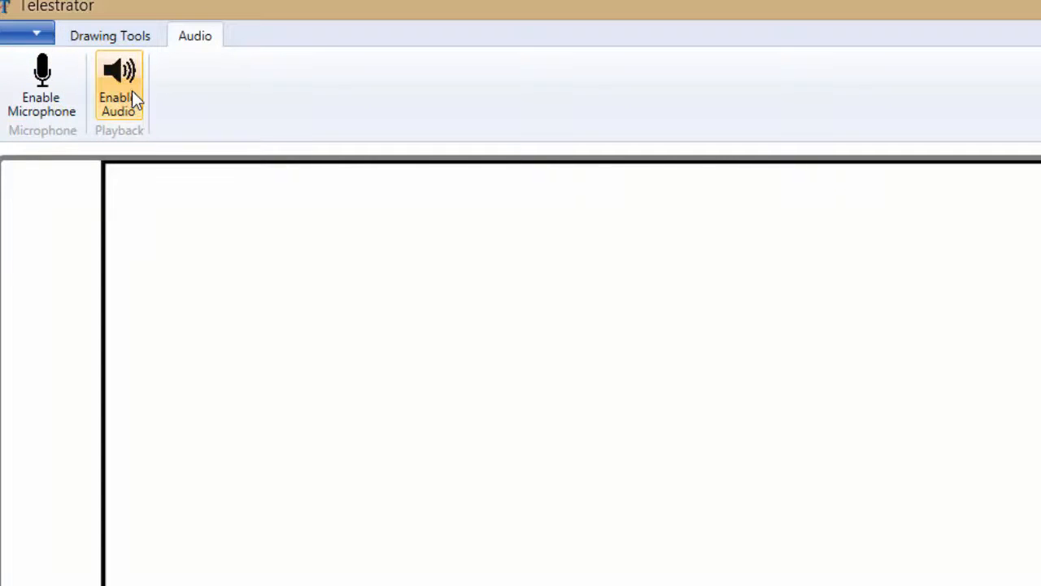
pyautogui.click(139, 36)
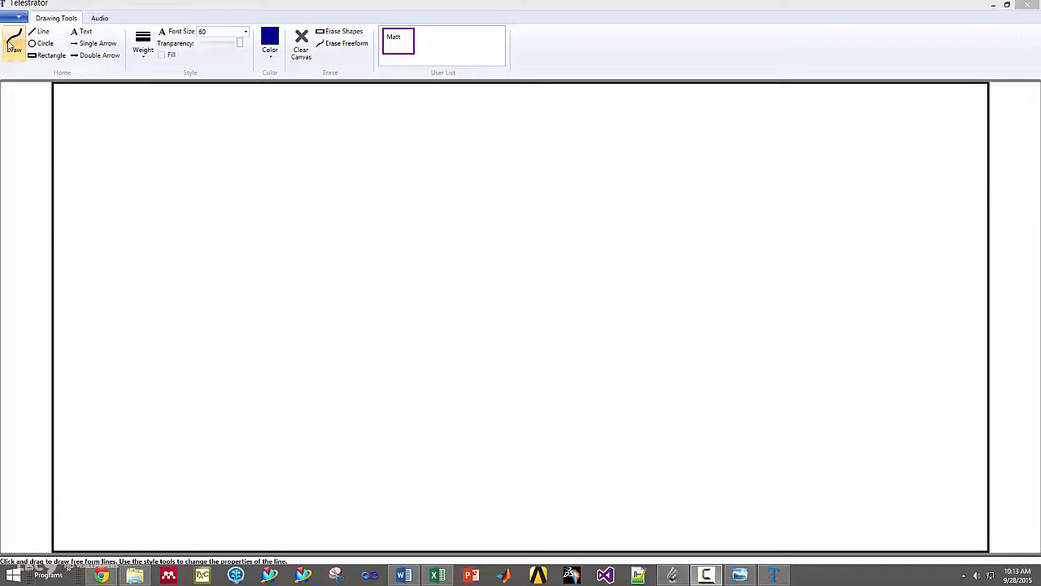
# Step: Draw two blue freehand curves in the upper part of the blank canvas, one below the other
pyautogui.click(14, 45)
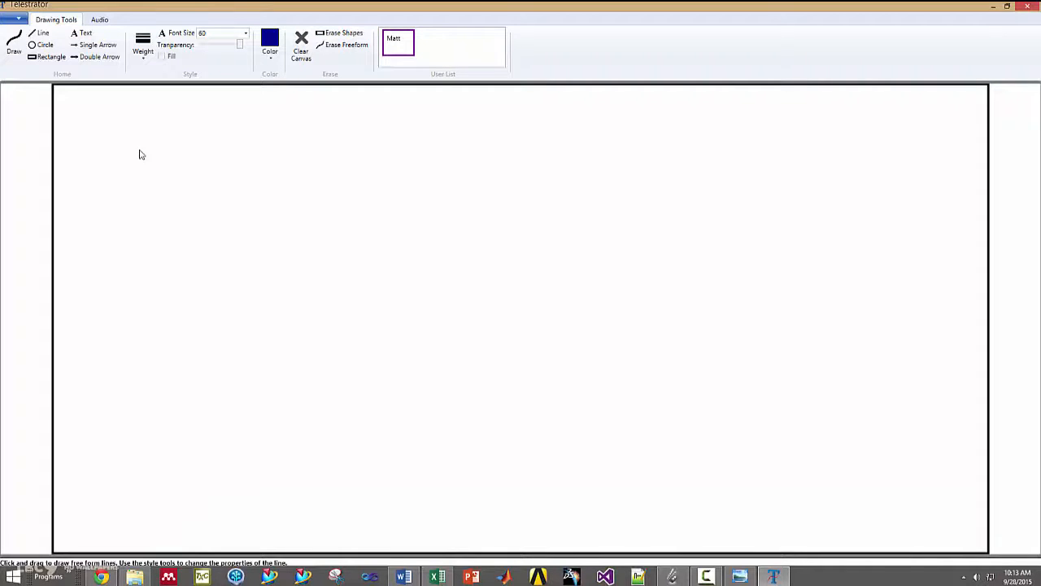
pyautogui.moveTo(131, 135)
pyautogui.mouseDown()
pyautogui.moveTo(161, 155)
pyautogui.moveTo(250, 146)
pyautogui.moveTo(291, 188)
pyautogui.mouseUp()
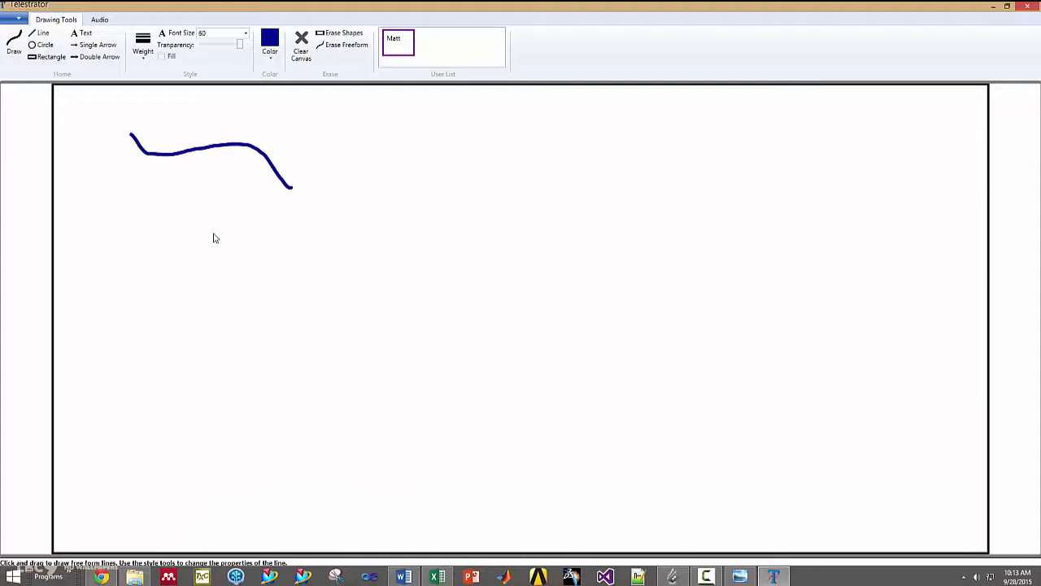
pyautogui.moveTo(214, 234)
pyautogui.mouseDown()
pyautogui.moveTo(187, 294)
pyautogui.moveTo(148, 311)
pyautogui.mouseUp()
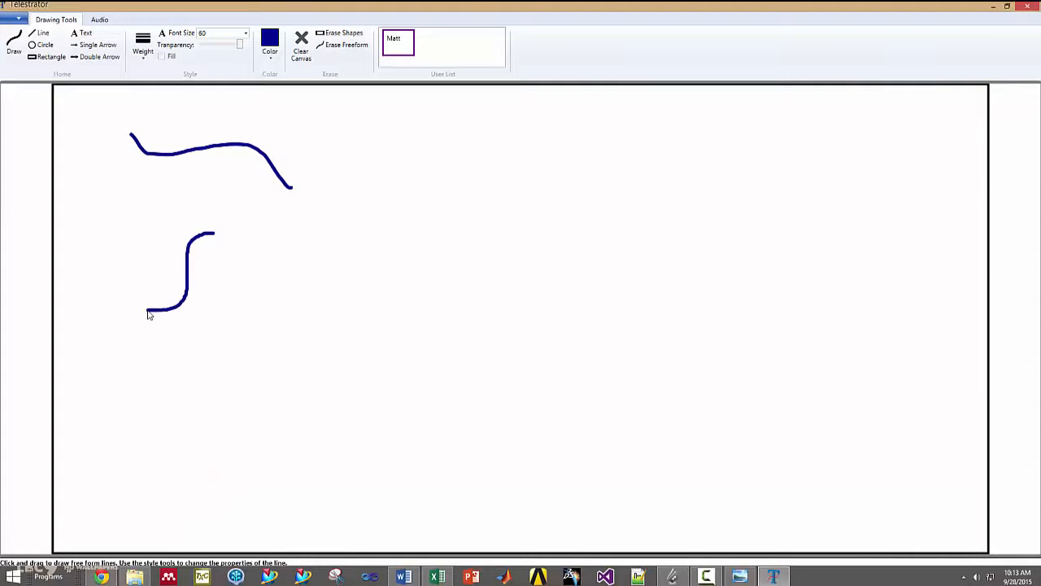
# Step: Draw a nearly horizontal straight line below the two freehand curves
pyautogui.click(38, 34)
pyautogui.click(104, 382)
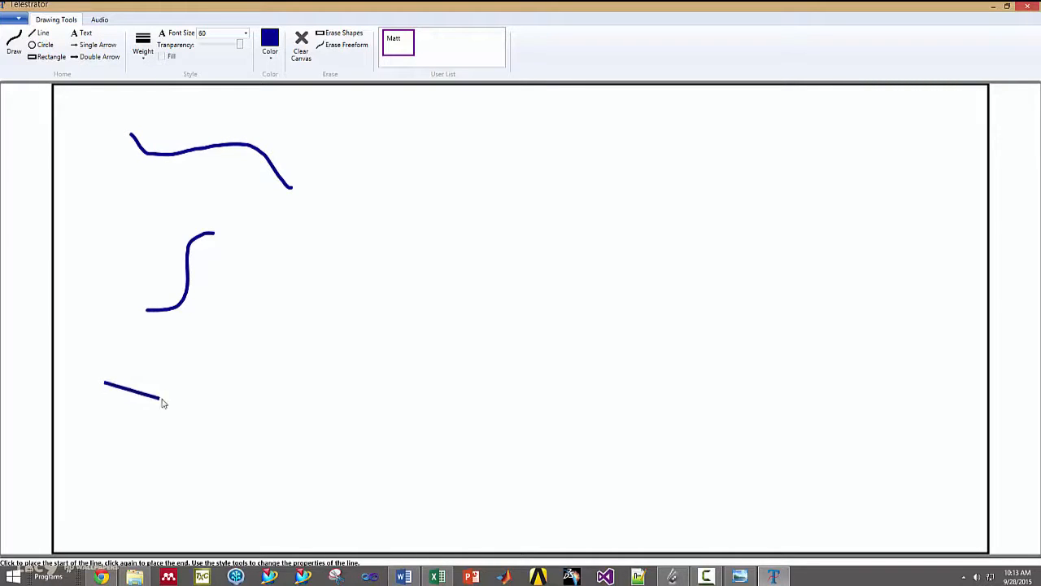
pyautogui.click(74, 503)
pyautogui.click(225, 391)
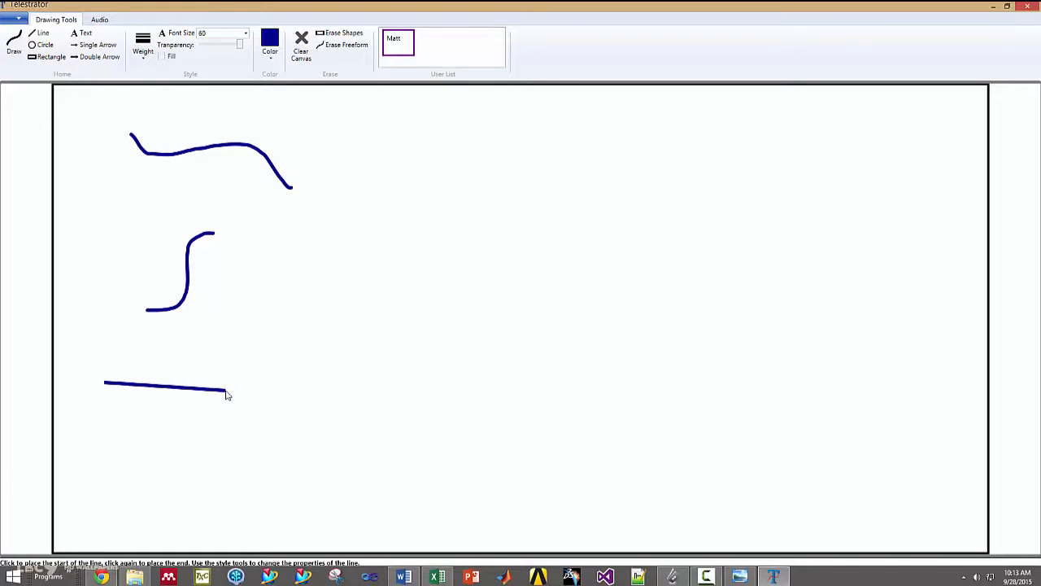
# Step: Draw a circle near the canvas's upper middle and a tall rectangle below and to its left
pyautogui.click(41, 45)
pyautogui.click(479, 166)
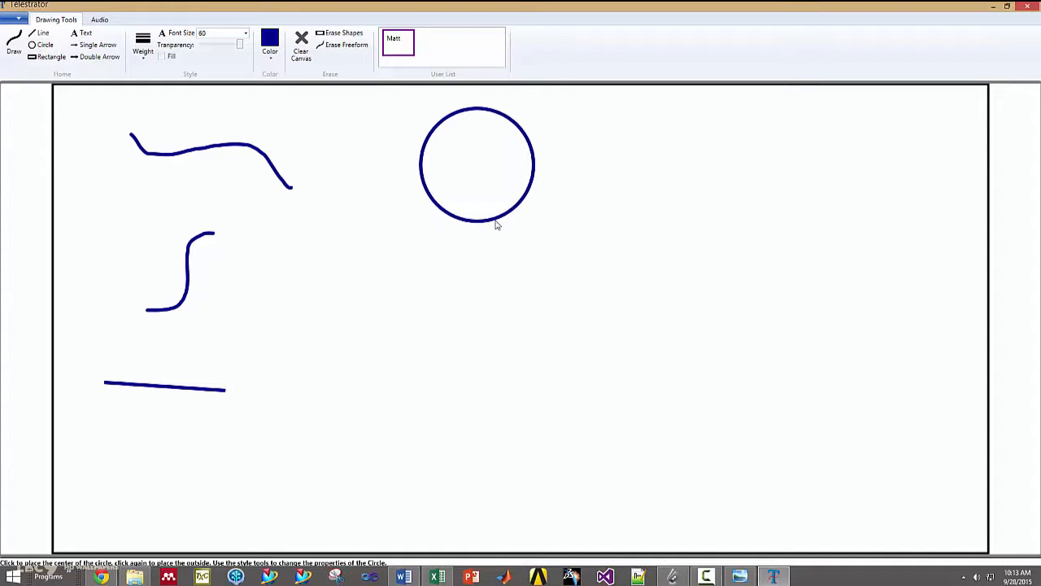
pyautogui.click(47, 56)
pyautogui.click(365, 278)
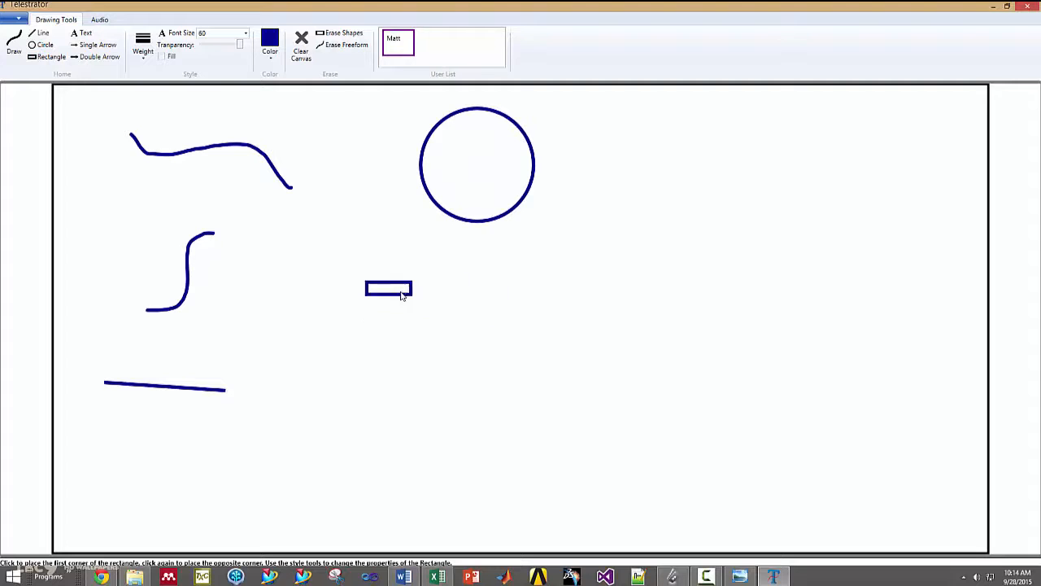
pyautogui.click(343, 331)
# Step: Add the text "Hello World" below the circle and draw a single-headed arrow sloping down beneath the straight line
pyautogui.click(81, 33)
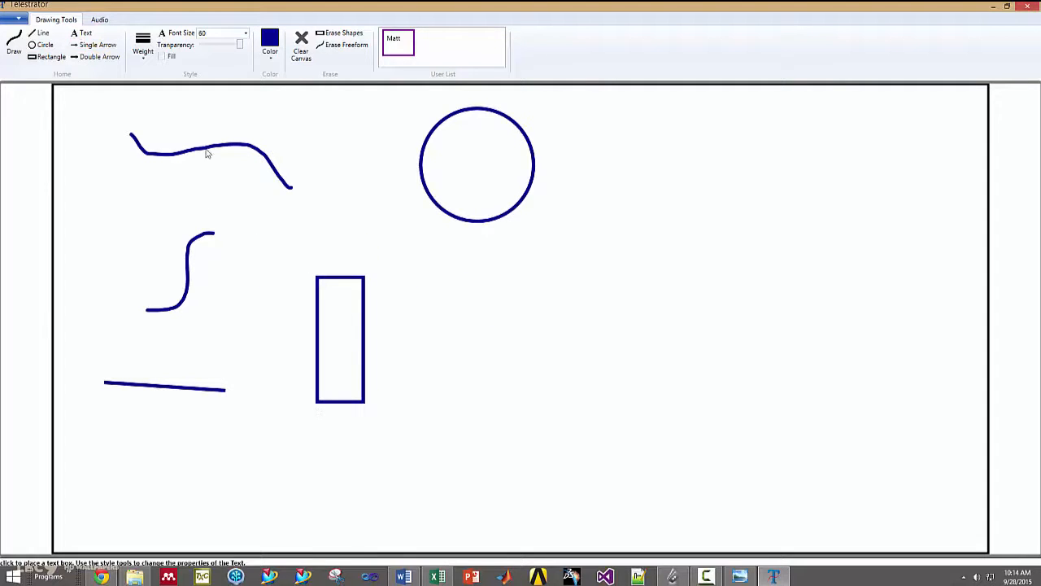
pyautogui.write('Hello World')
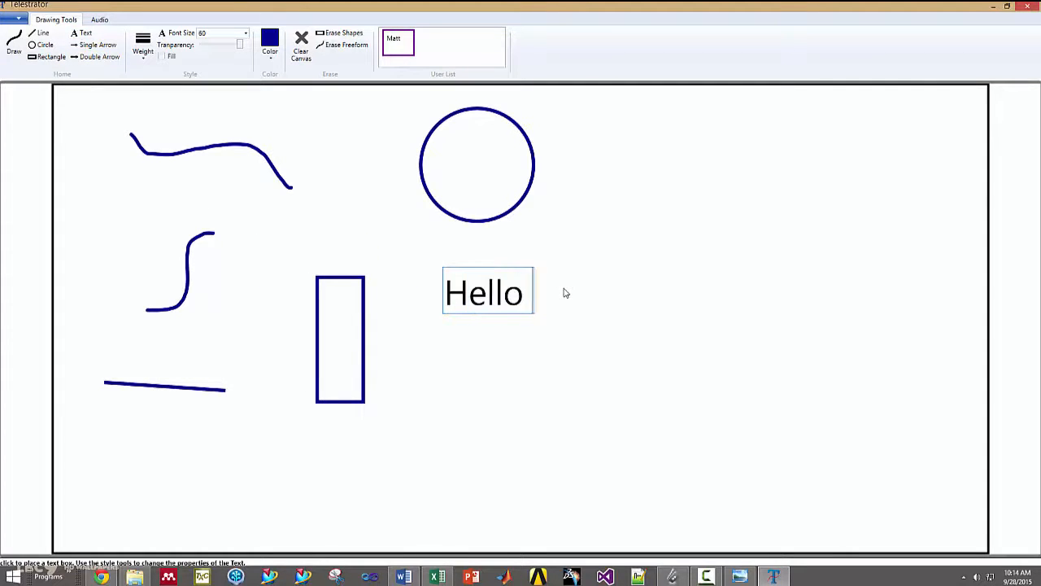
pyautogui.click(93, 45)
pyautogui.click(145, 460)
pyautogui.click(292, 503)
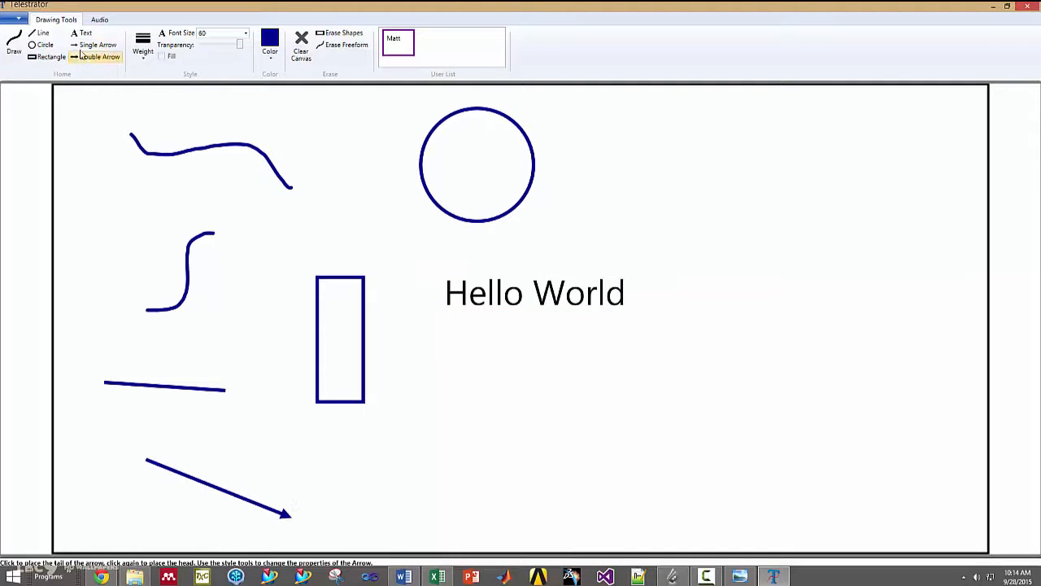
# Step: Draw a double-headed arrow rising steeply in the space below and to the left of the "Hello World" text
pyautogui.click(99, 56)
pyautogui.click(407, 486)
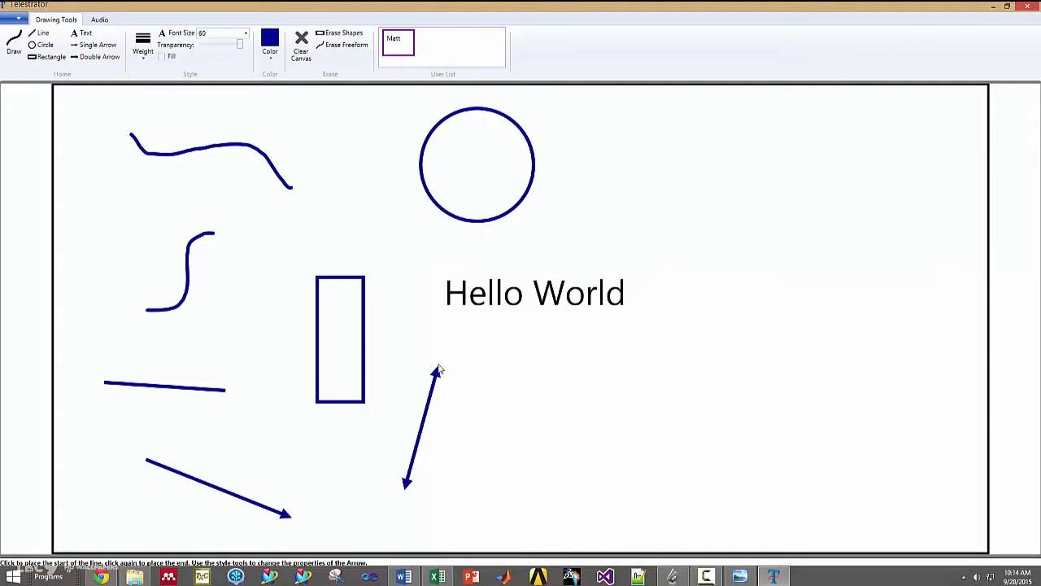
# Step: Edit the uppermost freehand curve, giving it a thicker line weight and a brown color
pyautogui.rightClick(210, 145)
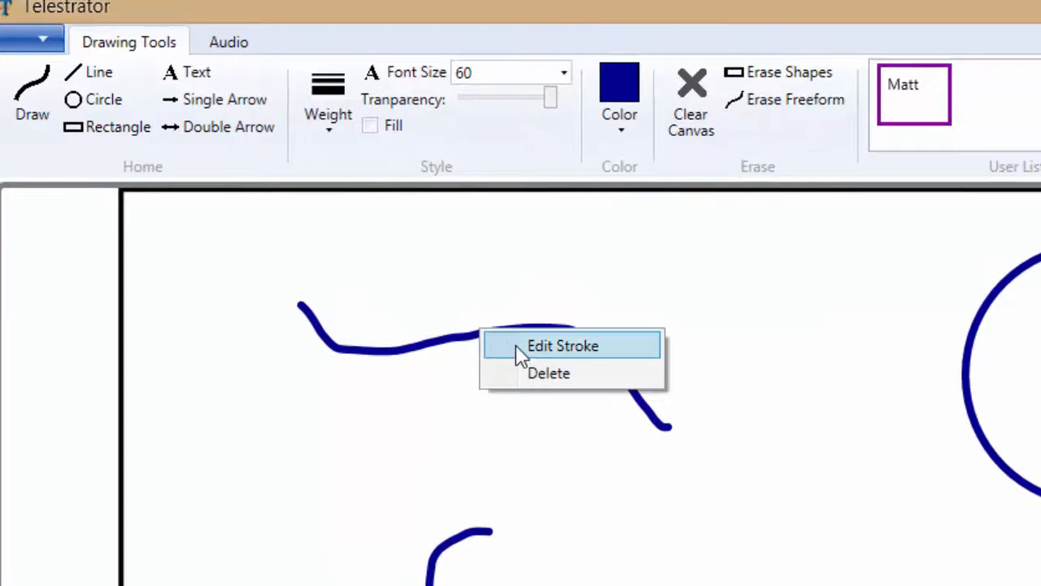
pyautogui.click(521, 346)
pyautogui.click(330, 122)
pyautogui.click(356, 276)
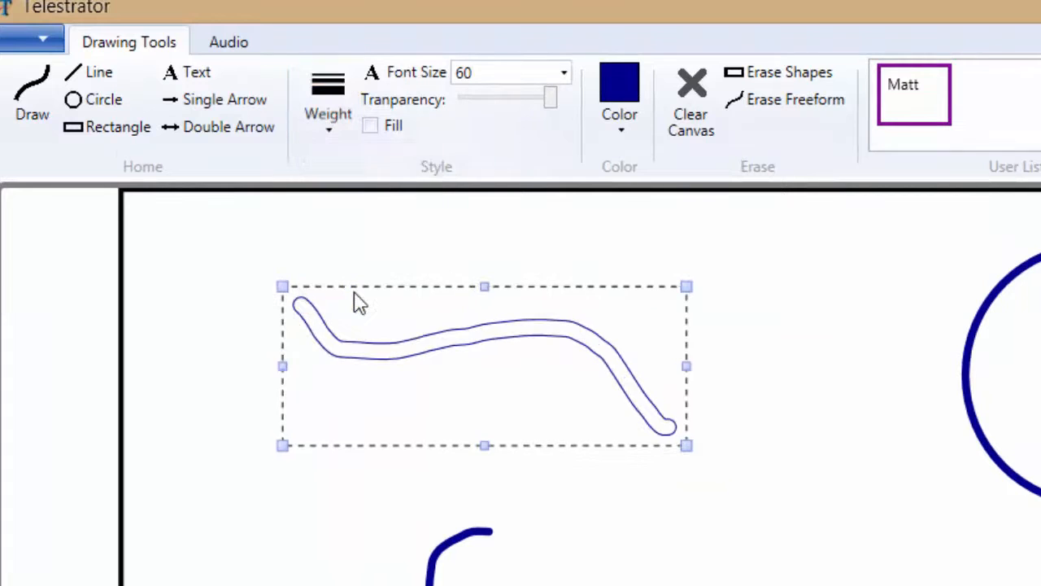
pyautogui.click(620, 122)
pyautogui.click(623, 233)
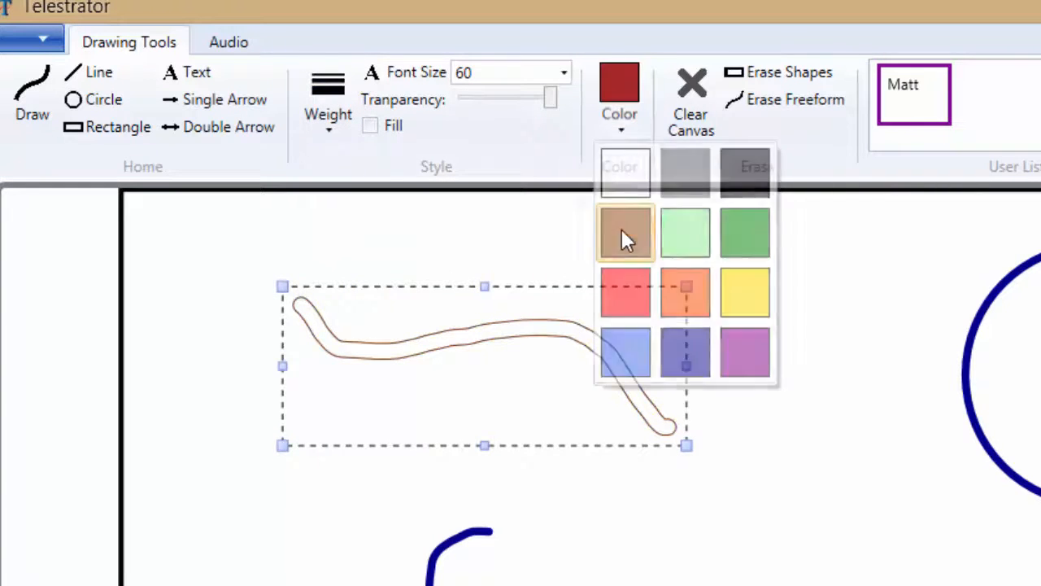
pyautogui.click(39, 132)
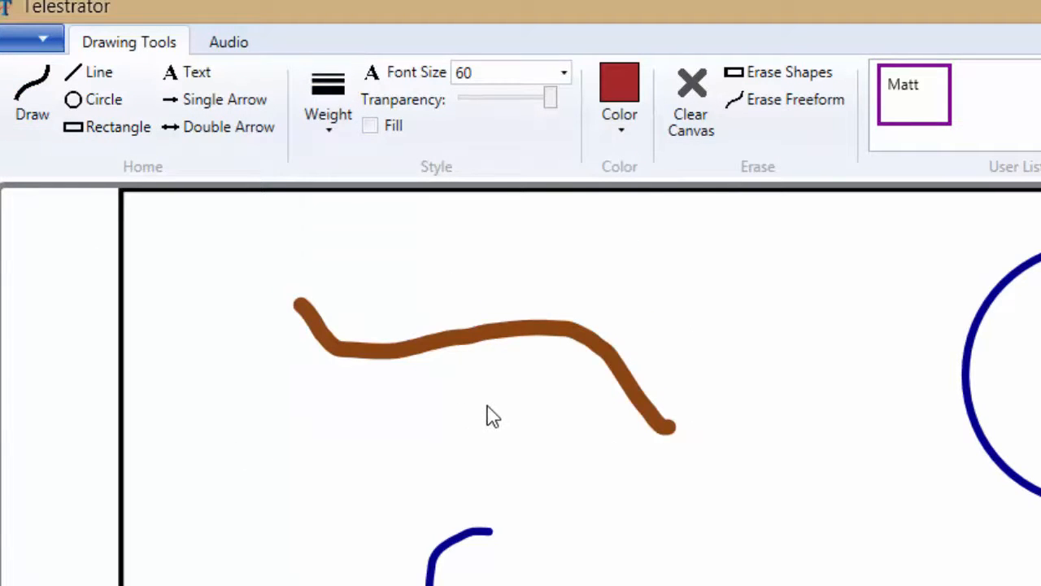
# Step: Move the circle slightly to the left and resize it to be slightly larger
pyautogui.rightClick(1033, 498)
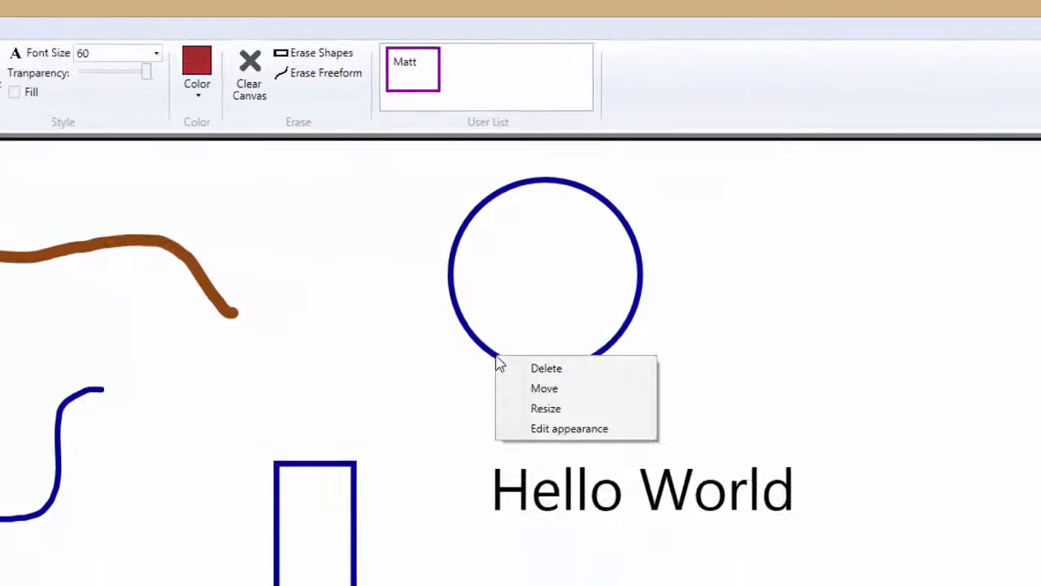
pyautogui.click(517, 382)
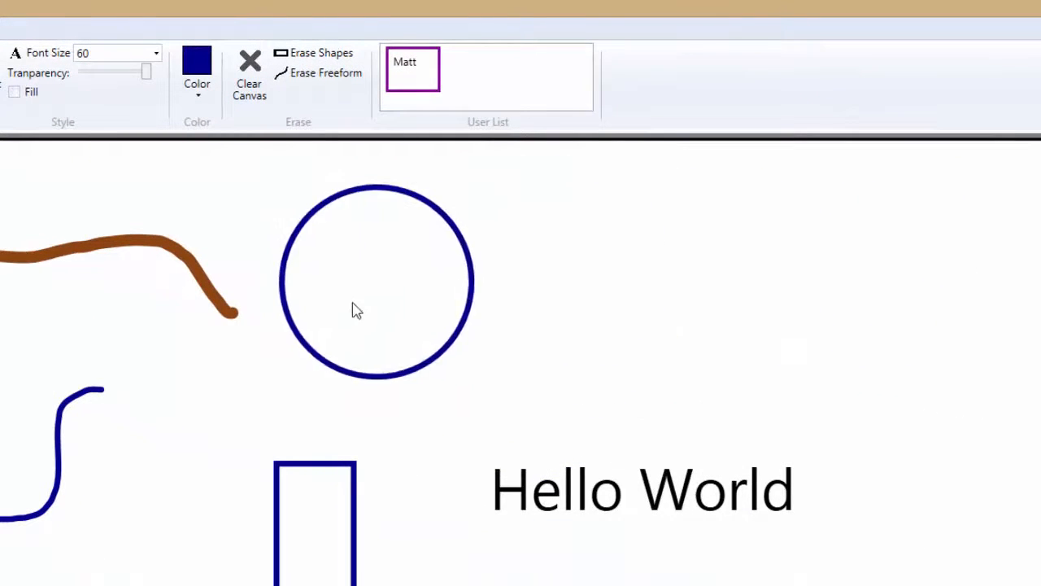
pyautogui.rightClick(525, 368)
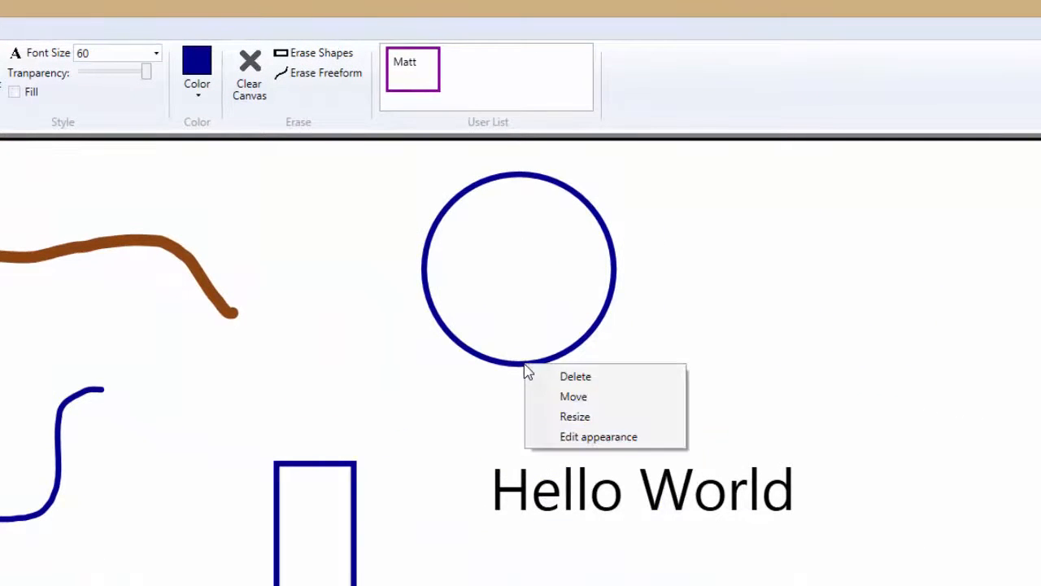
pyautogui.click(605, 417)
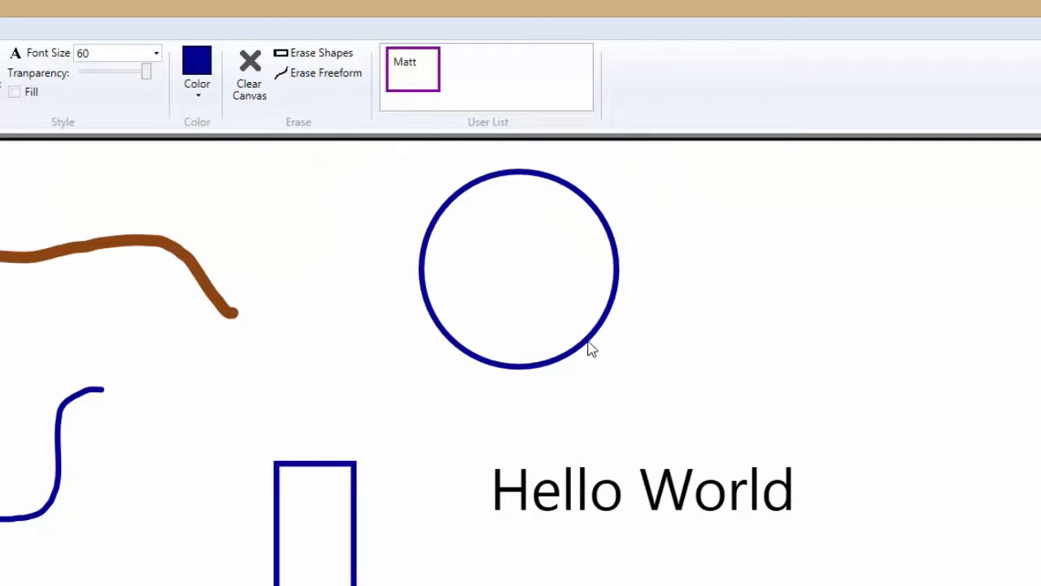
# Step: Edit the circle's appearance so that it is filled, semi-transparent and green
pyautogui.rightClick(591, 348)
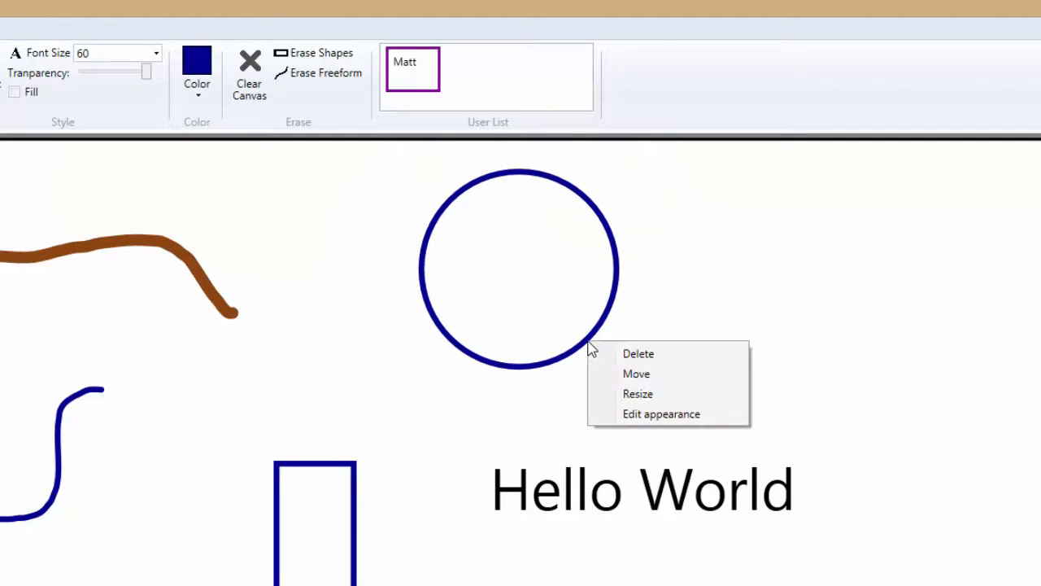
pyautogui.click(603, 417)
pyautogui.click(15, 93)
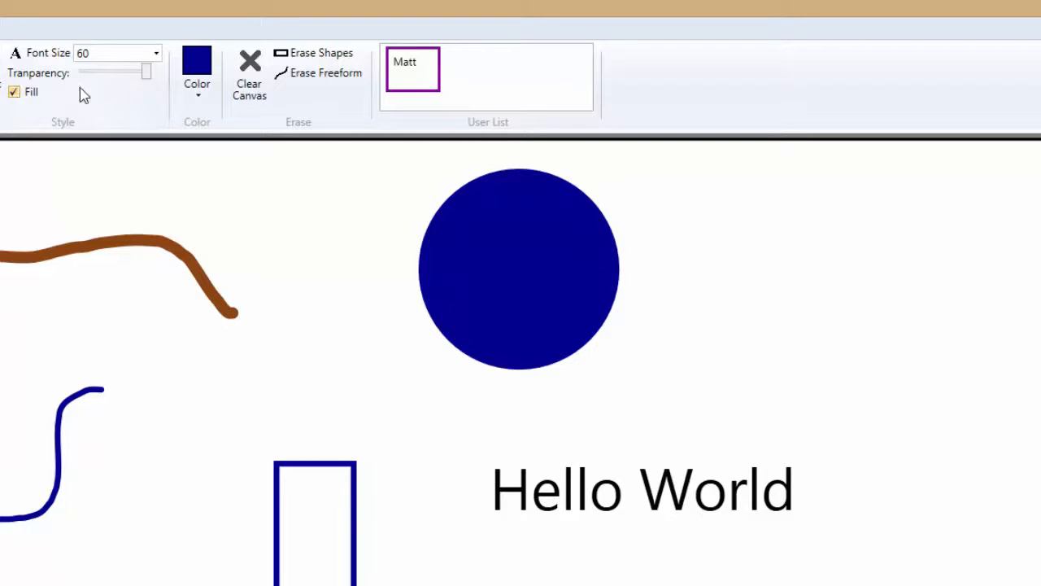
pyautogui.moveTo(143, 73); pyautogui.dragTo(100, 84)
pyautogui.click(201, 91)
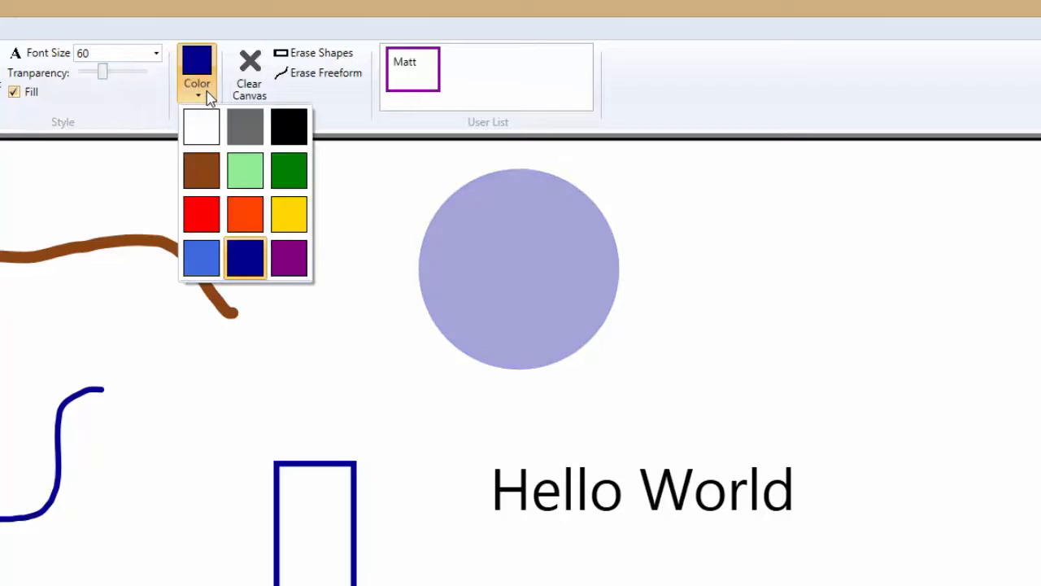
pyautogui.click(304, 185)
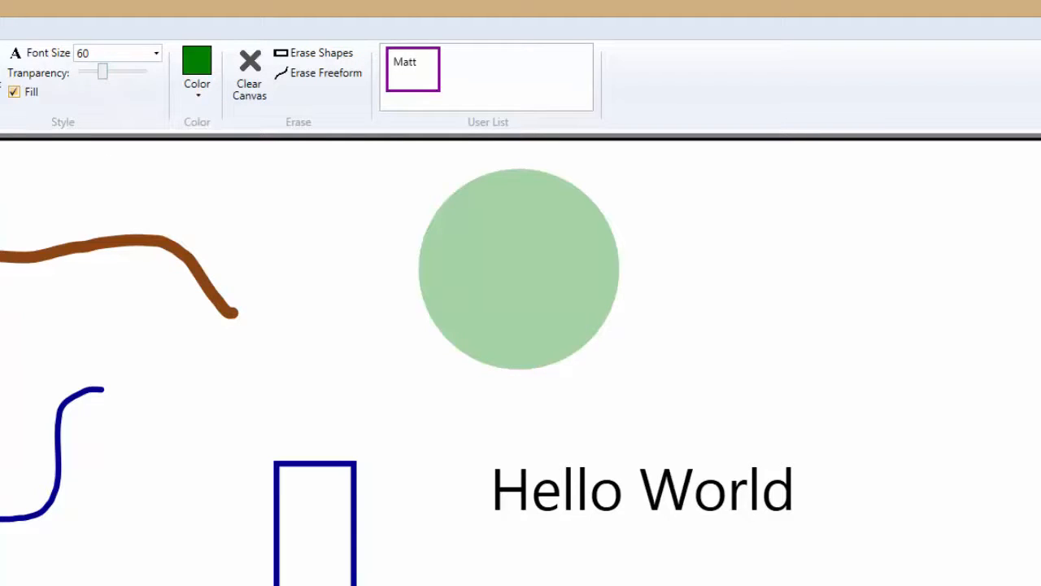
# Step: Move the "Hello World" text down to the right of the double-headed arrow and set its font size to 24
pyautogui.rightClick(568, 493)
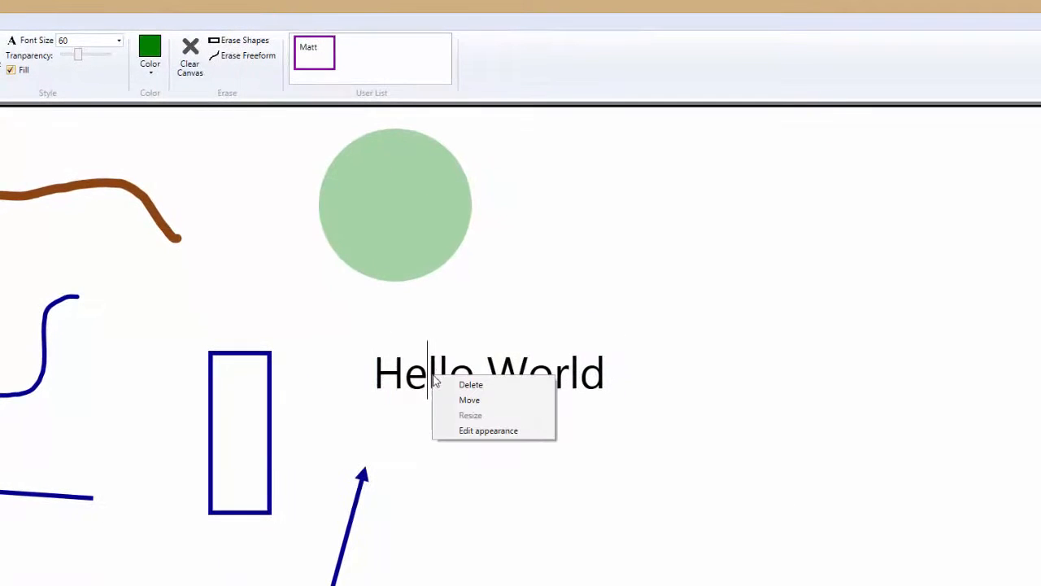
pyautogui.click(443, 400)
pyautogui.rightClick(576, 503)
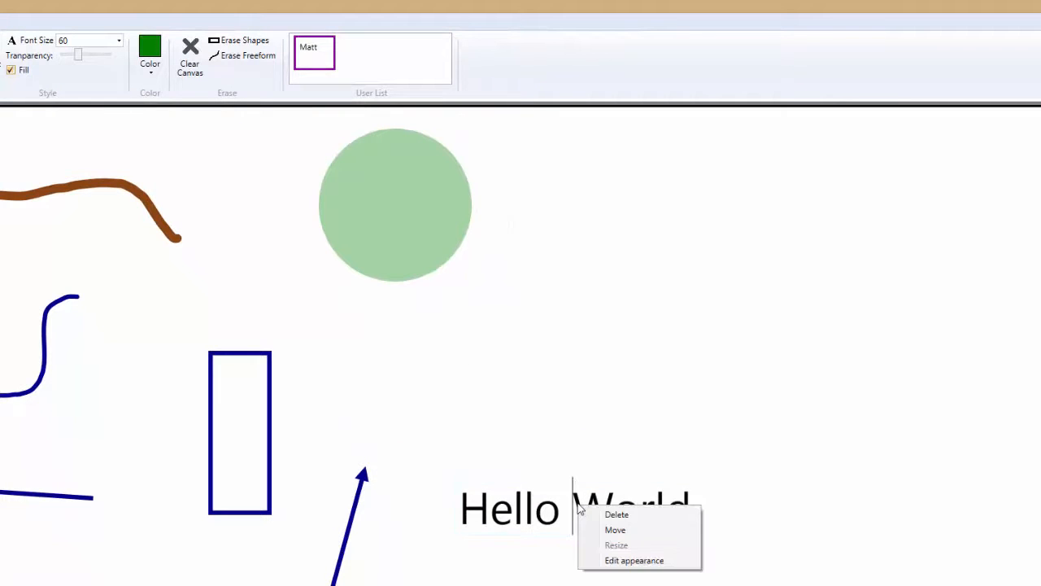
pyautogui.click(597, 561)
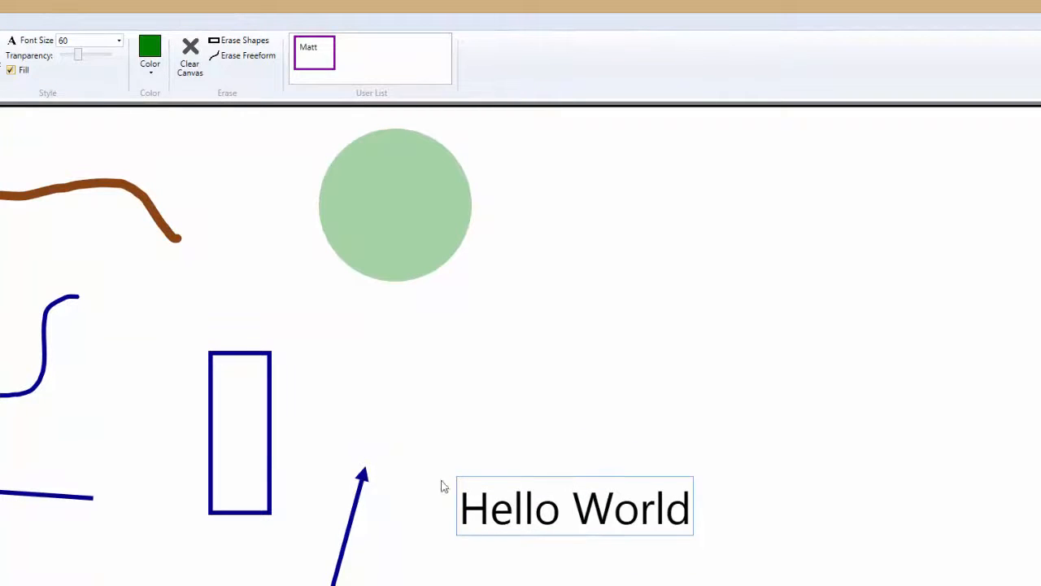
pyautogui.click(118, 41)
pyautogui.click(65, 74)
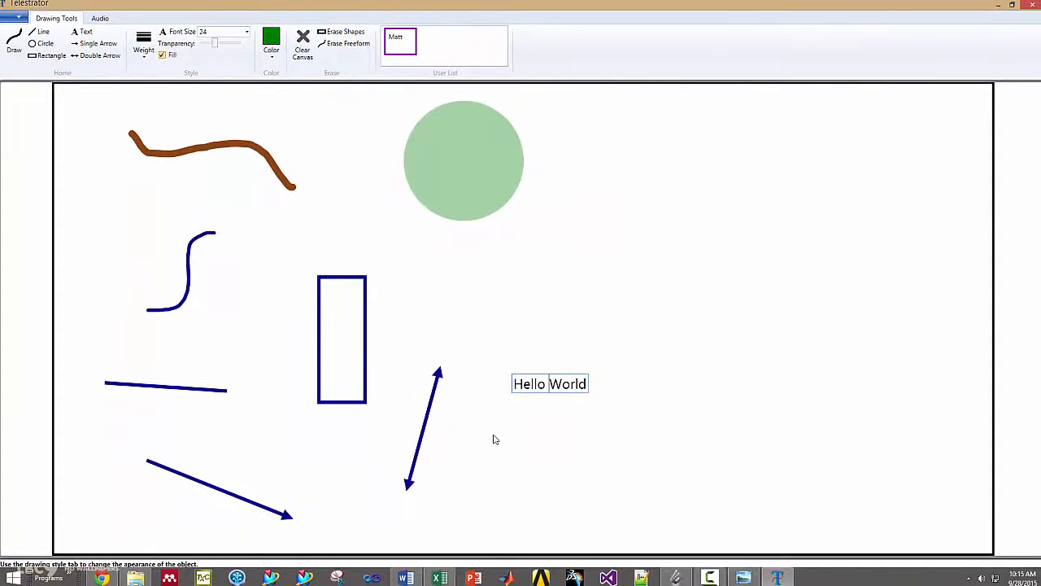
# Step: Move the double-headed arrow up beside the tall rectangle and delete the rectangle
pyautogui.rightClick(422, 442)
pyautogui.click(443, 457)
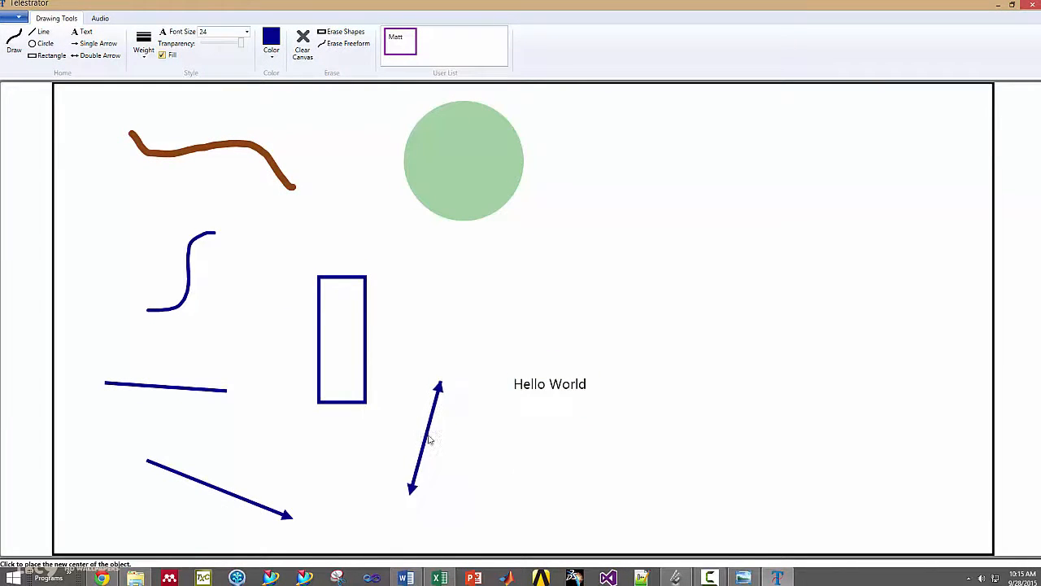
pyautogui.rightClick(331, 279)
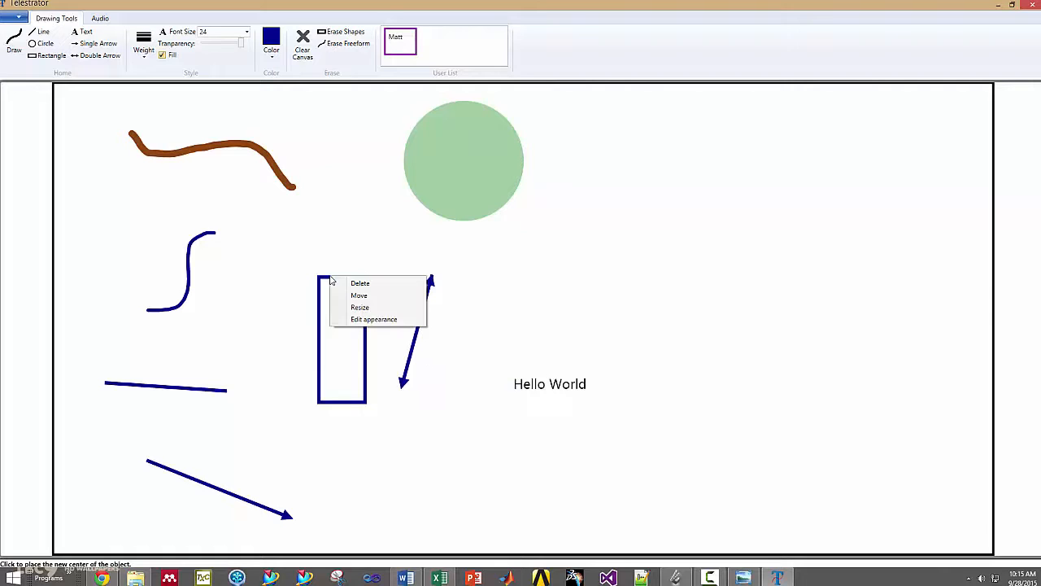
pyautogui.click(341, 283)
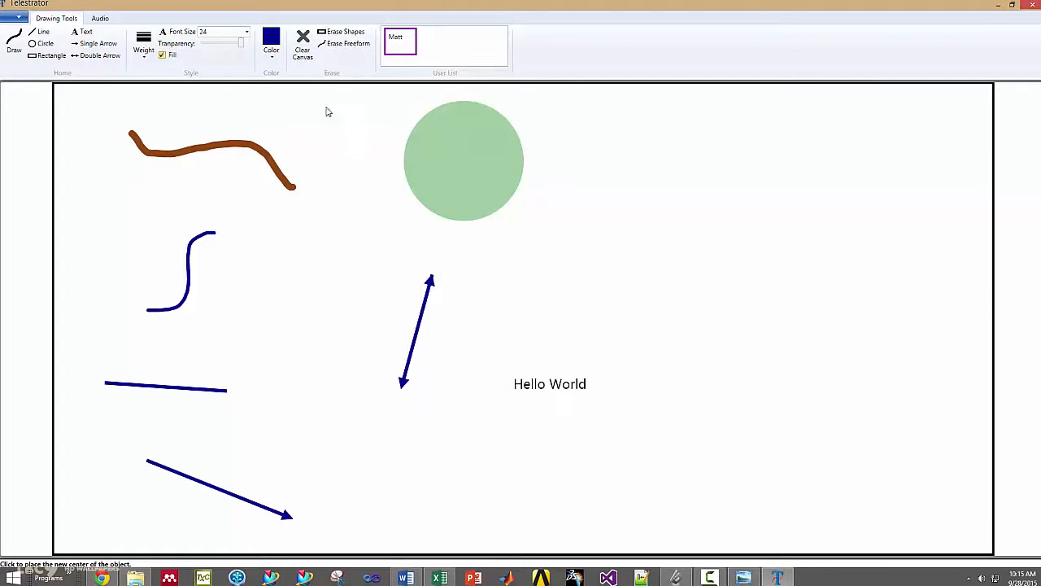
# Step: Erase the straight line, both arrows and the green circle with the shape eraser
pyautogui.click(342, 32)
pyautogui.moveTo(210, 374)
pyautogui.mouseDown()
pyautogui.moveTo(200, 425)
pyautogui.moveTo(234, 472)
pyautogui.moveTo(219, 495)
pyautogui.mouseUp()
pyautogui.moveTo(409, 328)
pyautogui.mouseDown()
pyautogui.moveTo(454, 338)
pyautogui.moveTo(512, 221)
pyautogui.moveTo(445, 176)
pyautogui.mouseUp()
# Step: Erase the brown and blue freehand curves with the freeform eraser
pyautogui.click(342, 43)
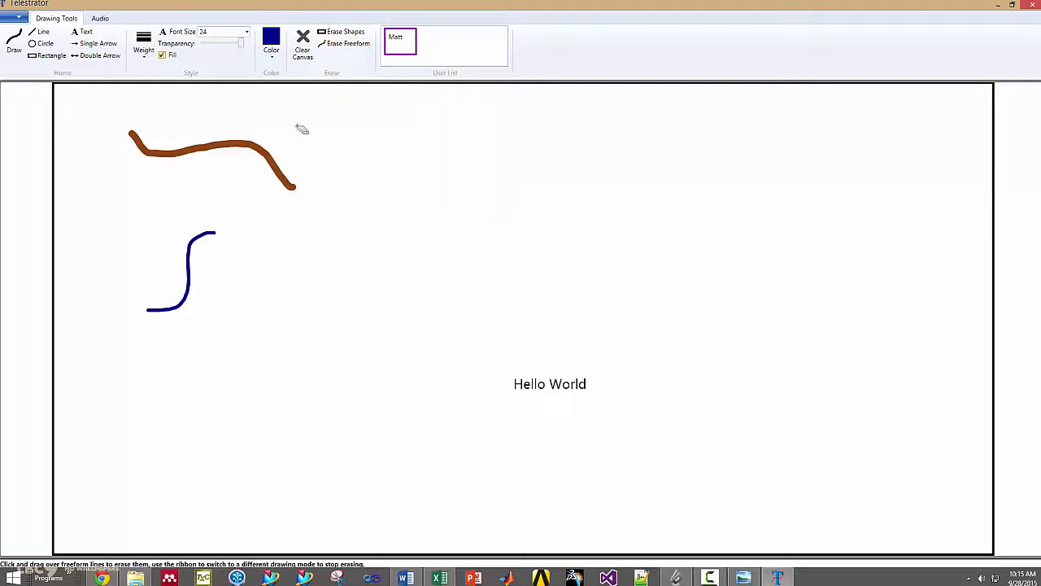
pyautogui.moveTo(280, 138); pyautogui.dragTo(264, 192)
pyautogui.moveTo(225, 278); pyautogui.dragTo(183, 265)
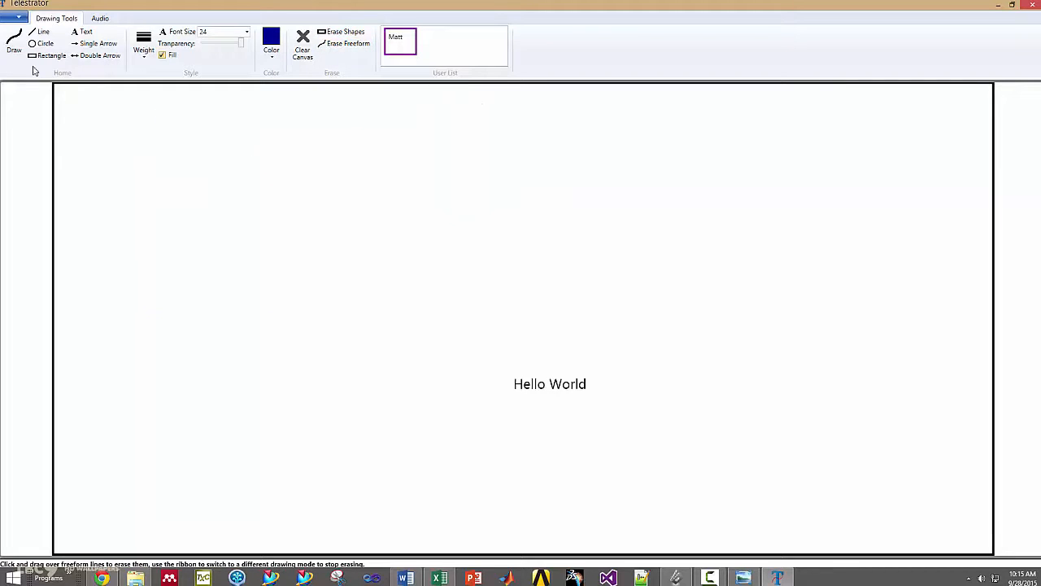
# Step: Draw a few freehand strokes in the upper-left area of the canvas
pyautogui.click(14, 40)
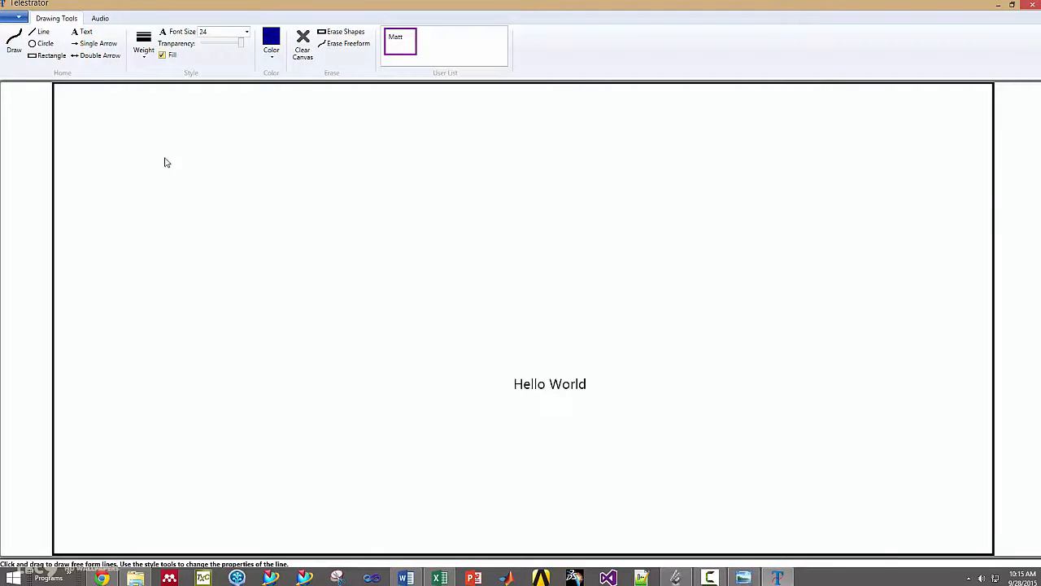
pyautogui.moveTo(165, 163)
pyautogui.mouseDown()
pyautogui.moveTo(224, 177)
pyautogui.moveTo(311, 239)
pyautogui.mouseUp()
pyautogui.moveTo(316, 144)
pyautogui.mouseDown()
pyautogui.moveTo(238, 245)
pyautogui.moveTo(209, 248)
pyautogui.mouseUp()
pyautogui.moveTo(266, 321); pyautogui.dragTo(297, 280)
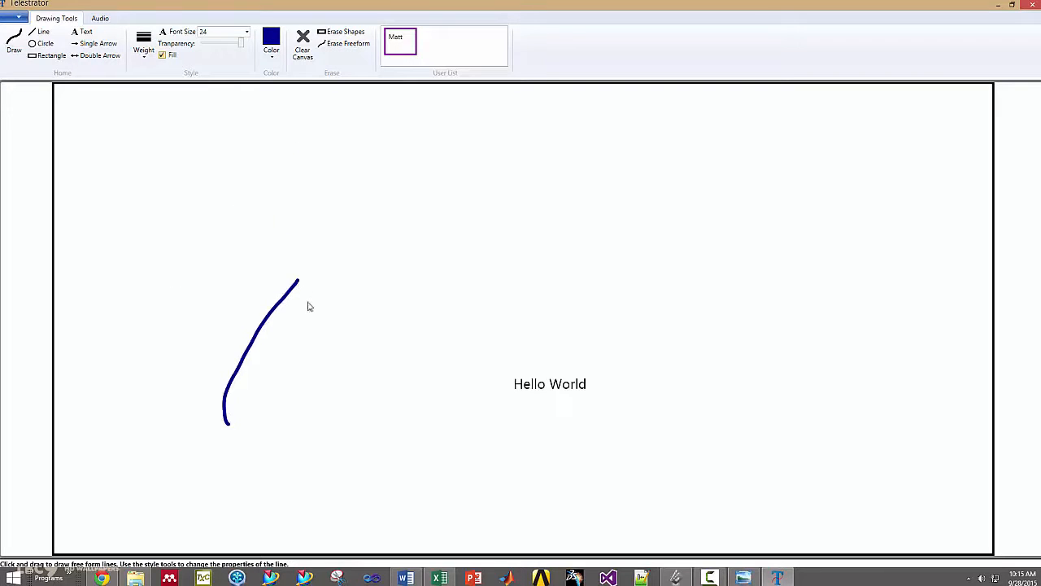
# Step: Try drawing a wide filled blue rectangle and a circle in the upper-left area of the canvas
pyautogui.click(47, 55)
pyautogui.click(206, 168)
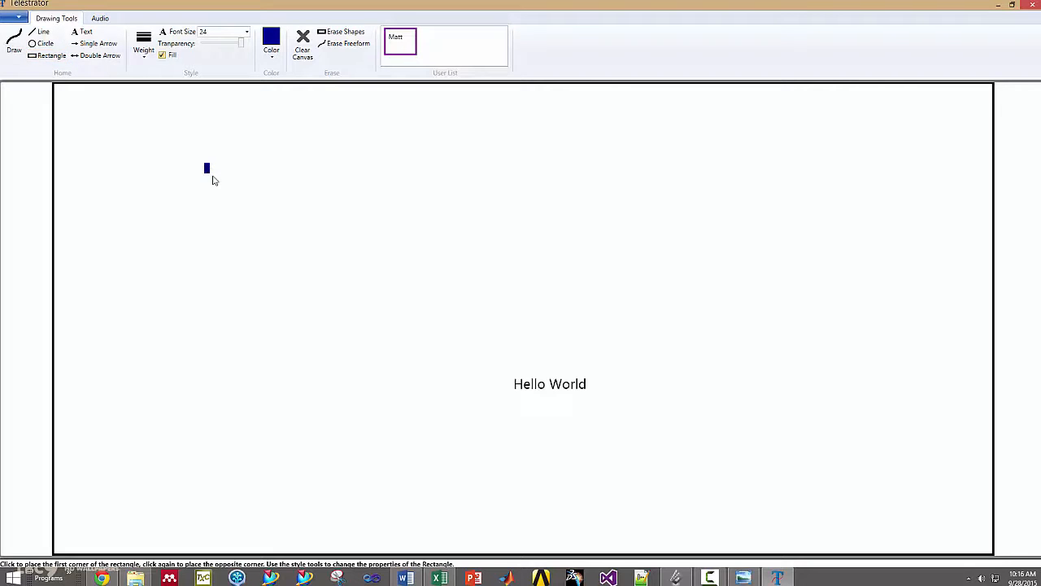
pyautogui.click(374, 254)
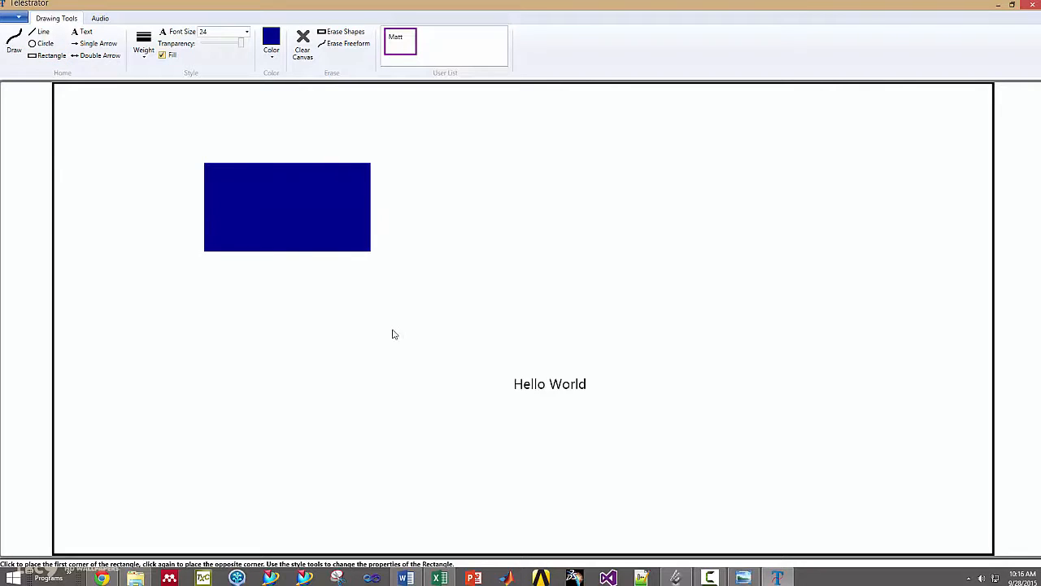
pyautogui.click(41, 44)
pyautogui.click(206, 199)
pyautogui.click(241, 259)
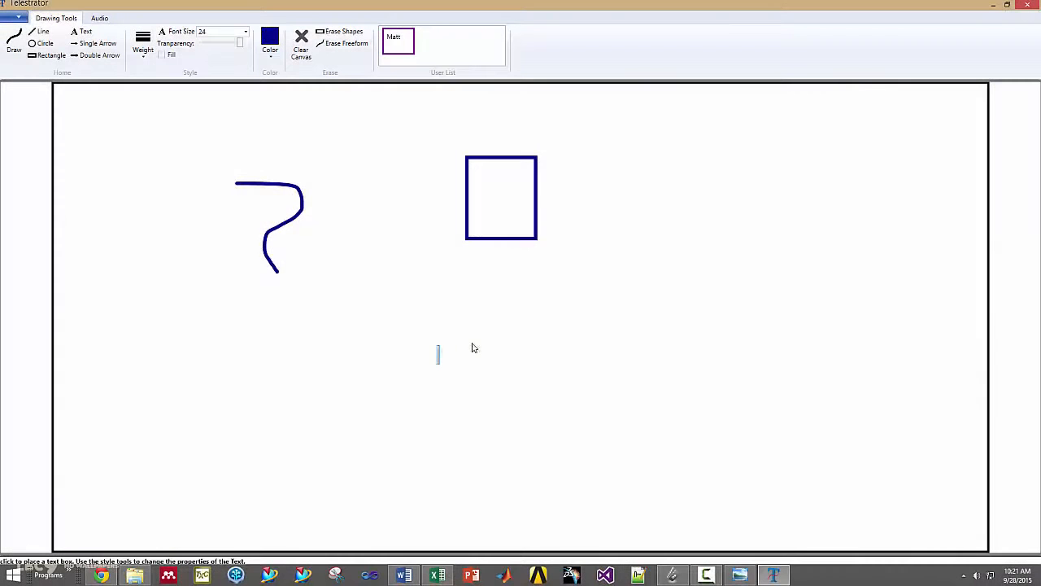
# Step: Add the text "Hello world" below the square and clear all objects from the canvas
pyautogui.write('Hellow')
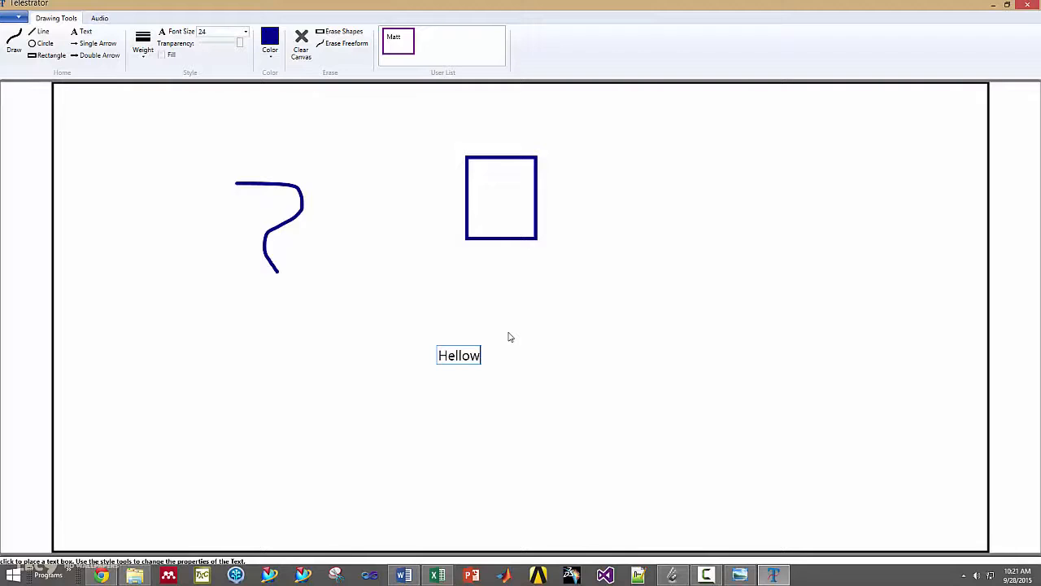
pyautogui.press('BackSpace')
pyautogui.write('world')
pyautogui.click(304, 51)
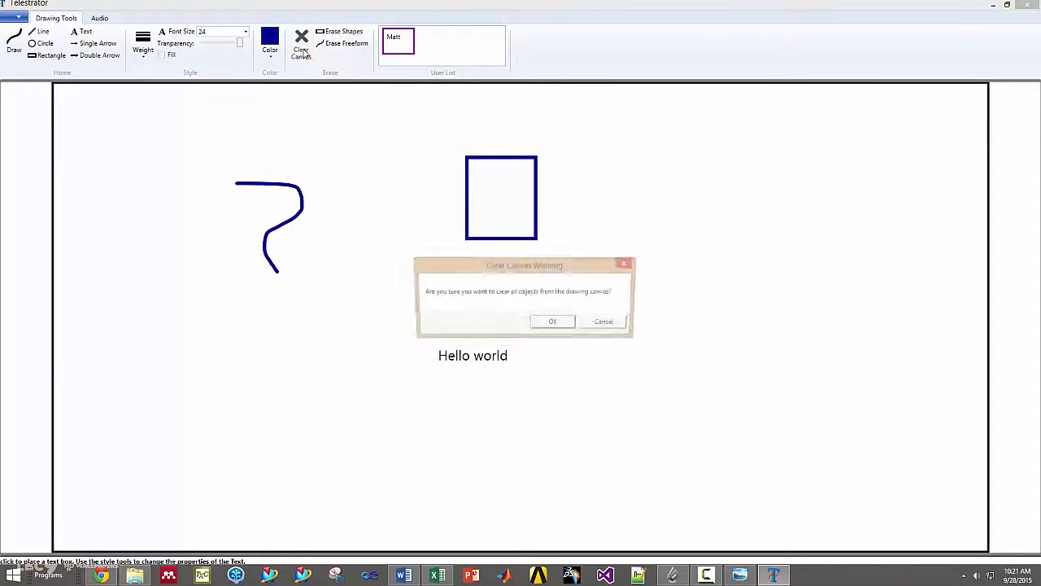
pyautogui.click(556, 324)
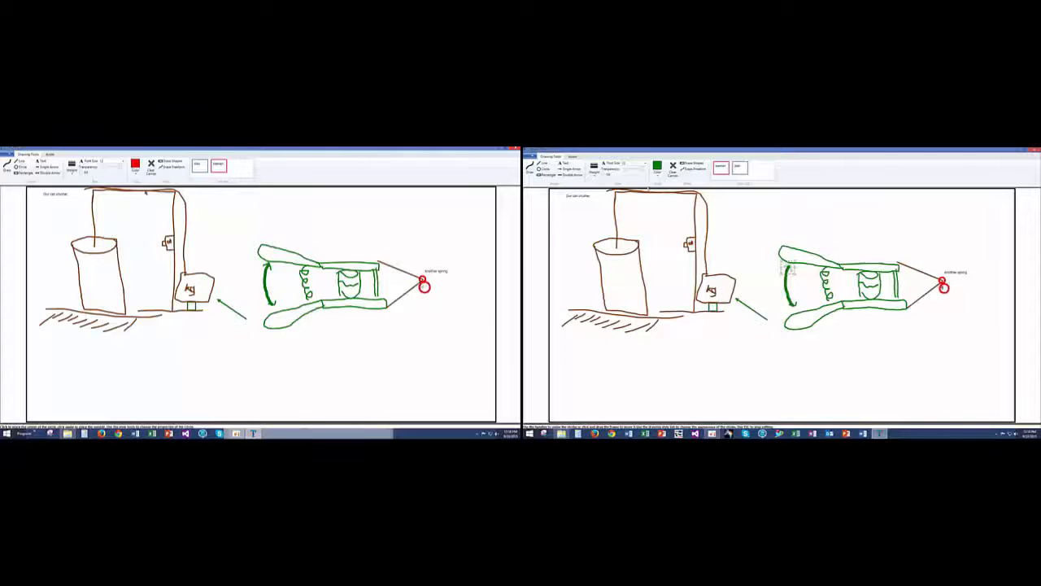
# Step: Thicken the selected arrowhead stroke at the curved arrow's upper end and stretch it downward
pyautogui.click(594, 166)
pyautogui.click(602, 204)
pyautogui.moveTo(789, 266); pyautogui.dragTo(788, 310)
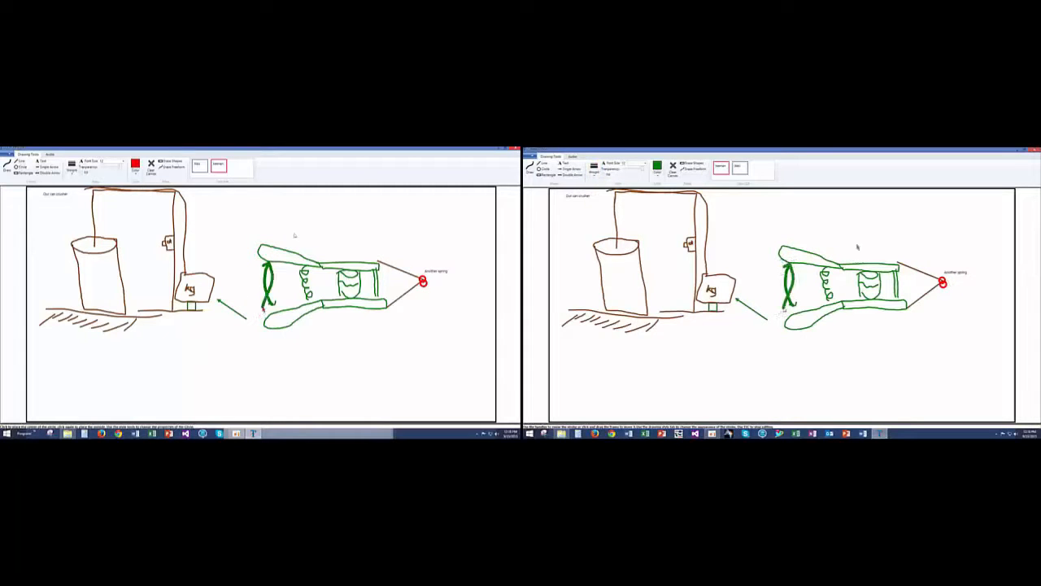
# Step: Change the label beside the red spring to "Torsion spring" and erase the stretched arrowhead stroke on the curved arrow
pyautogui.rightClick(440, 271)
pyautogui.click(431, 271)
pyautogui.click(688, 169)
pyautogui.write('Torsion spring')
pyautogui.click(792, 282)
pyautogui.click(439, 290)
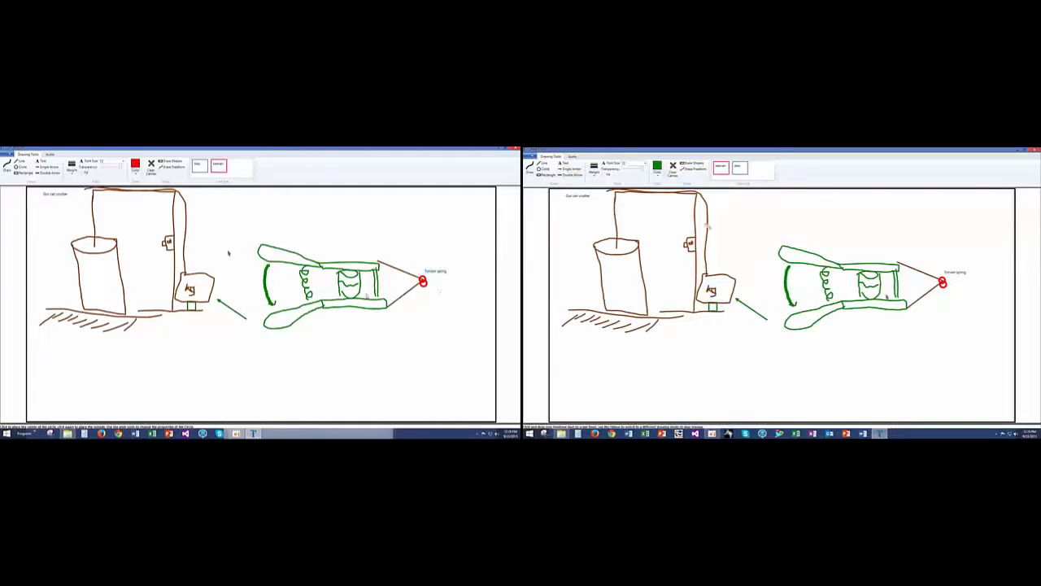
# Step: Draw a new freehand arrowhead at the upper end of the thick green curve
pyautogui.click(530, 167)
pyautogui.moveTo(777, 274); pyautogui.dragTo(786, 262)
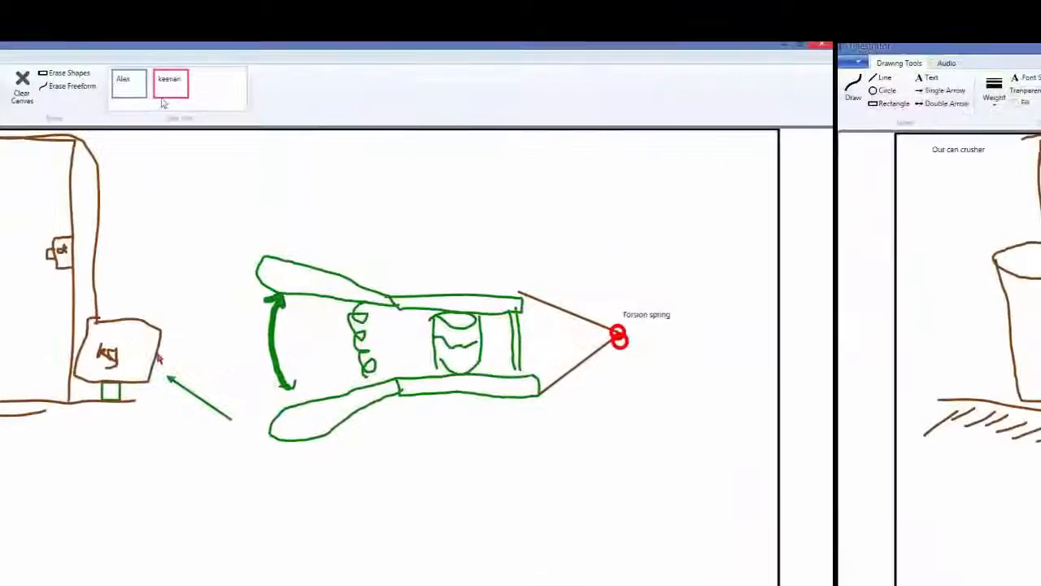
# Step: Highlight the drawings made by each collaborator in turn, ending with those of the pink-framed one
pyautogui.click(217, 170)
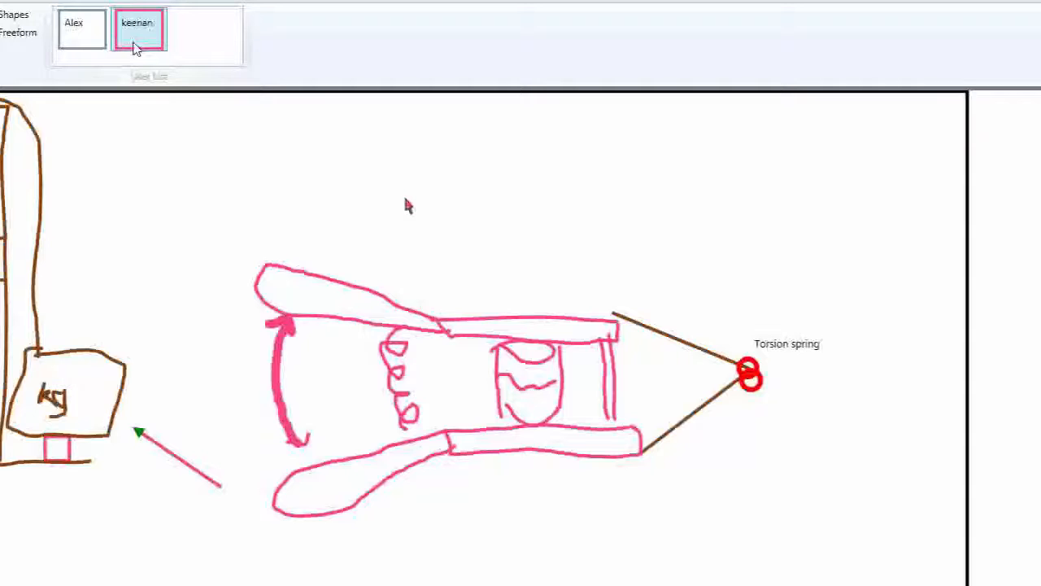
pyautogui.click(84, 28)
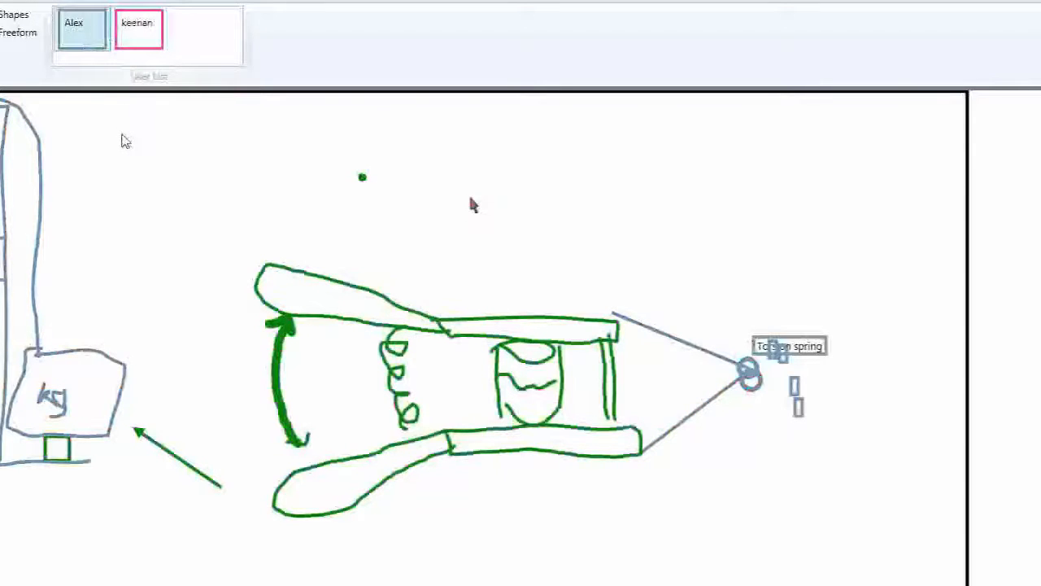
pyautogui.click(133, 42)
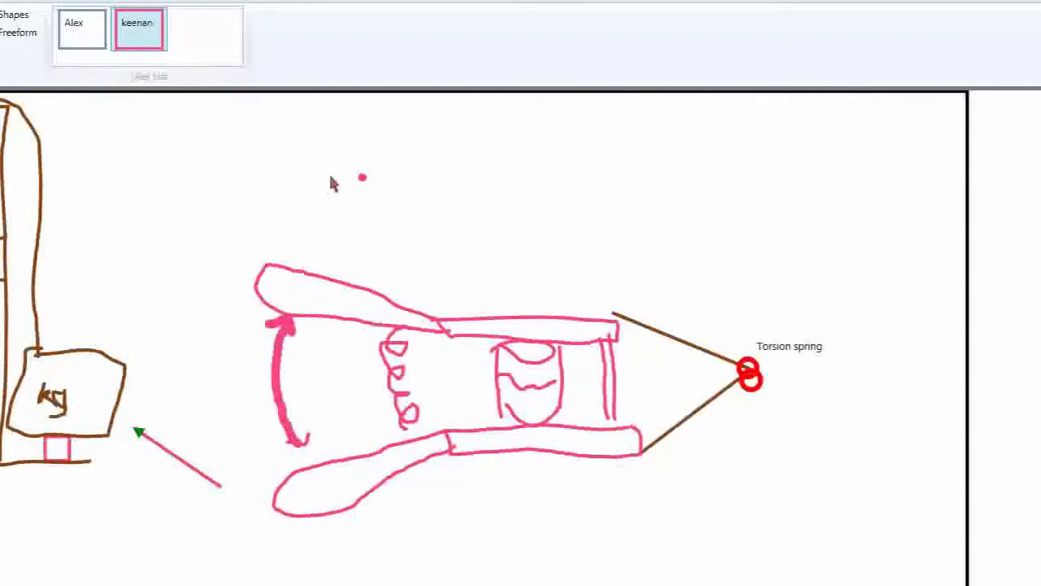